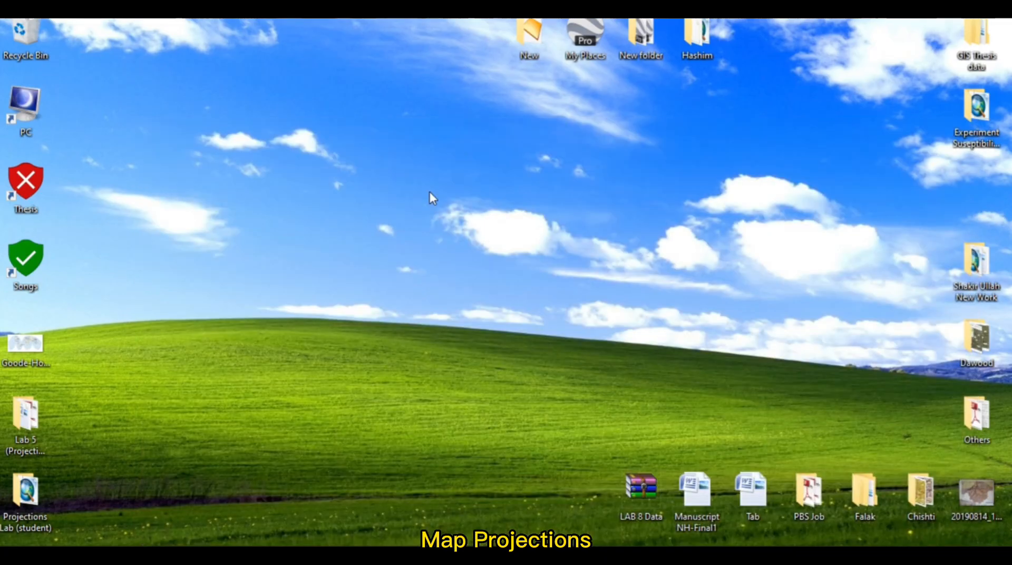
View the Goode-Homolosine world map image from the desktop, and close it
double_click(28, 353)
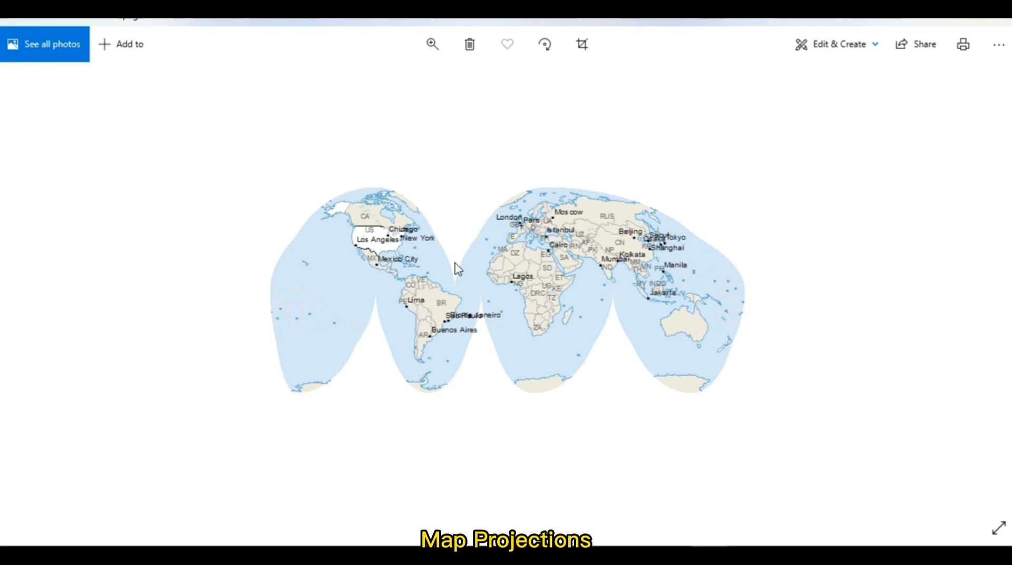
left_click(997, 22)
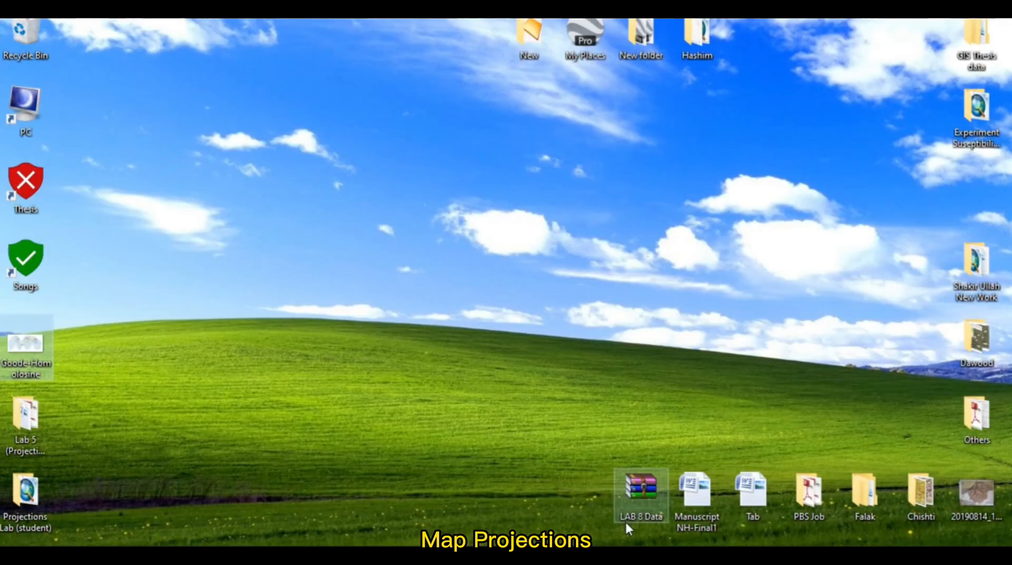
Switch to the projections map in ArcMap, display the Circles layer, and expand the symbols of Circles, Graticule and Continents
left_click(626, 551)
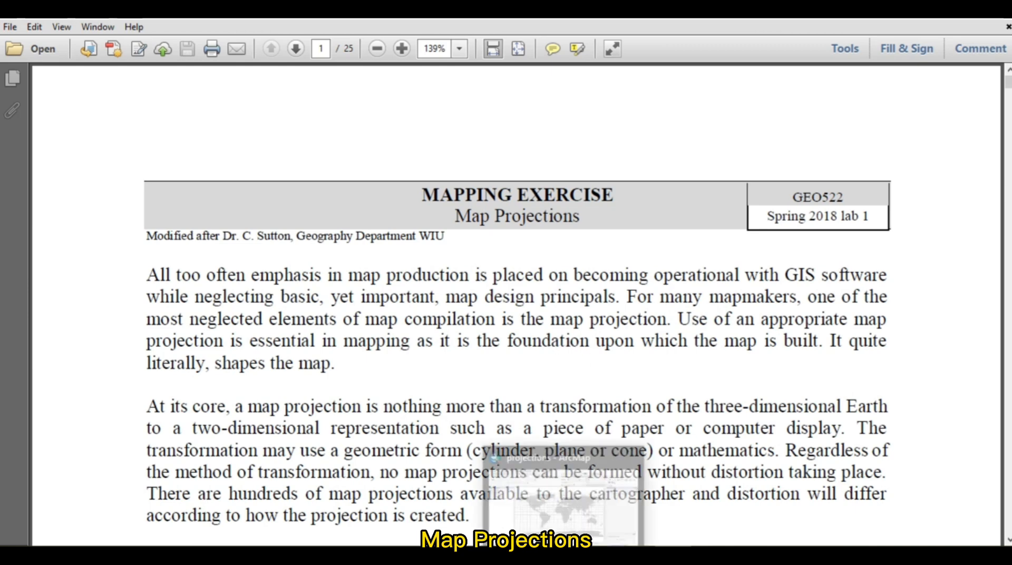
left_click(568, 525)
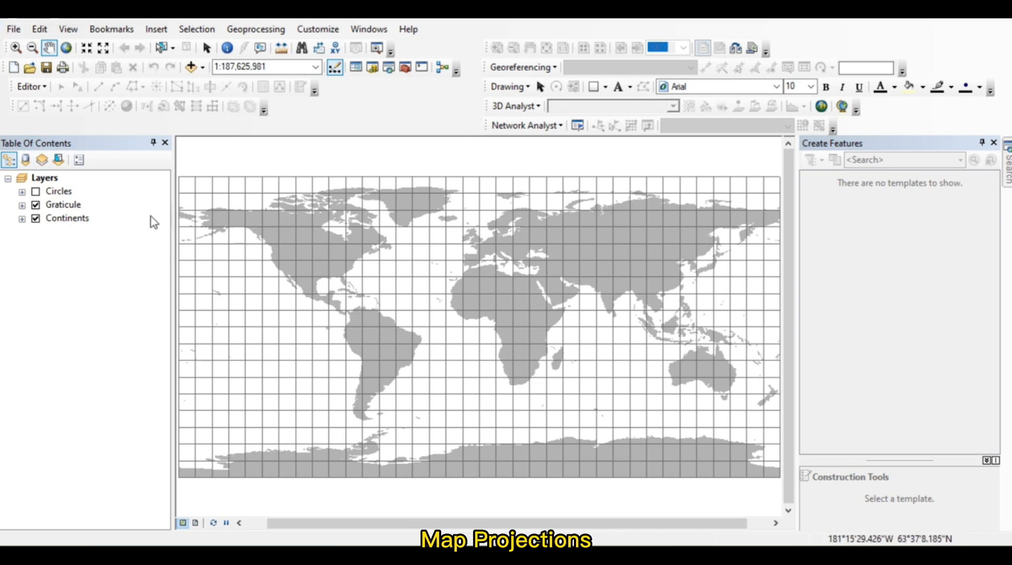
left_click(36, 192)
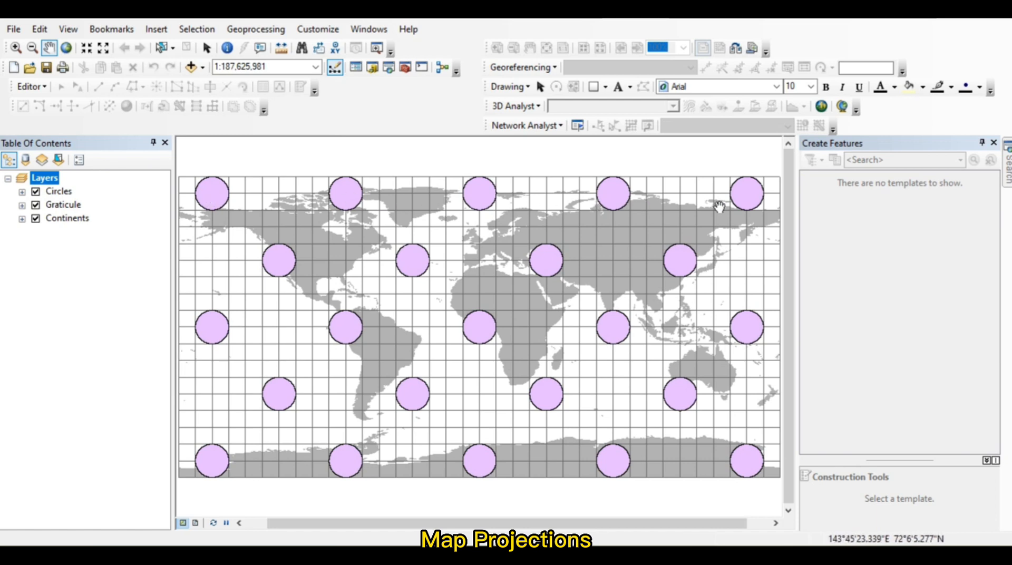
left_click(22, 192)
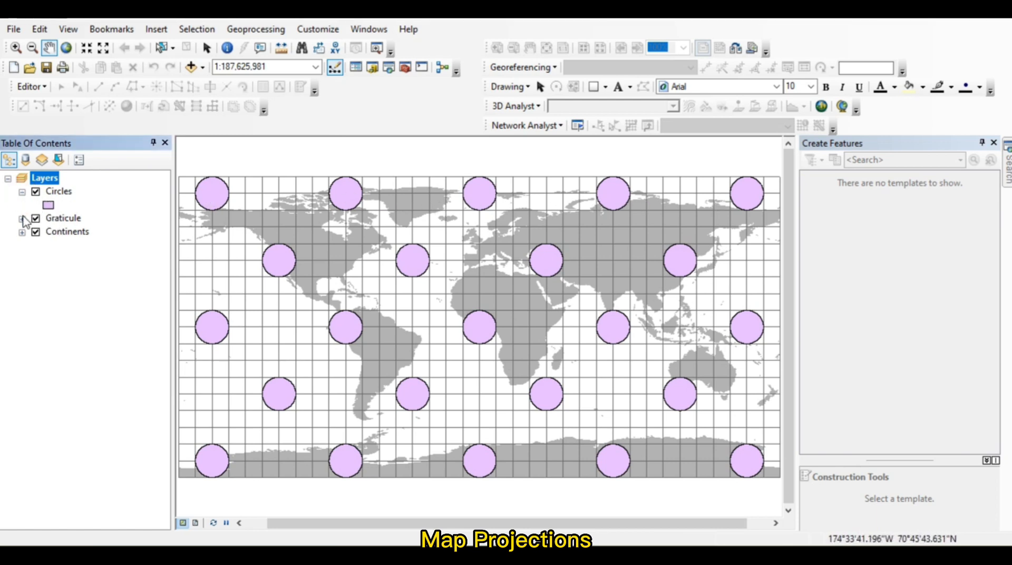
left_click(22, 218)
left_click(22, 246)
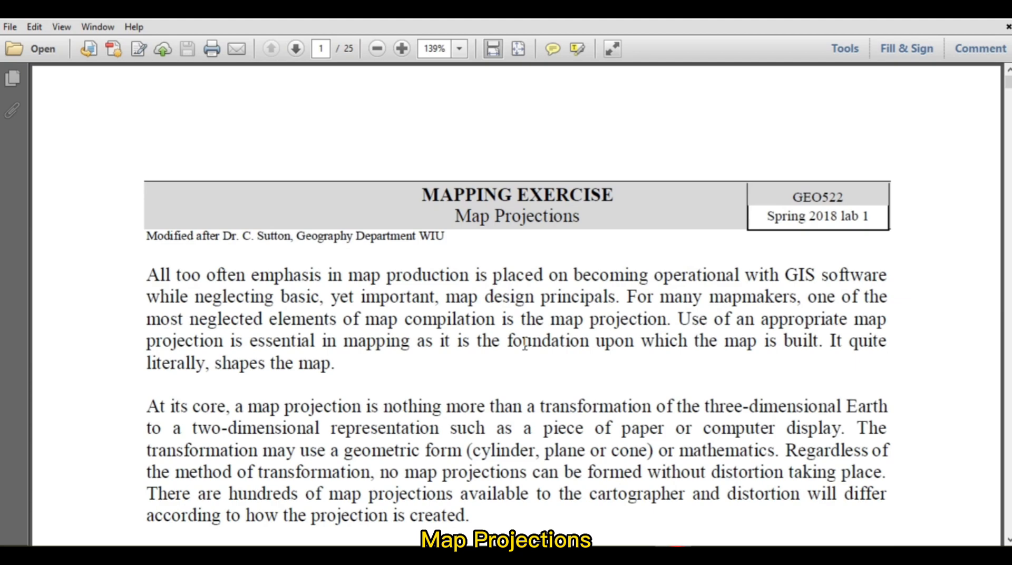
Read the Map Projections exercise PDF through to the azimuthal section and highlight the path to North Pole Azimuthal Equidistant
scroll(525, 346, "down", 20)
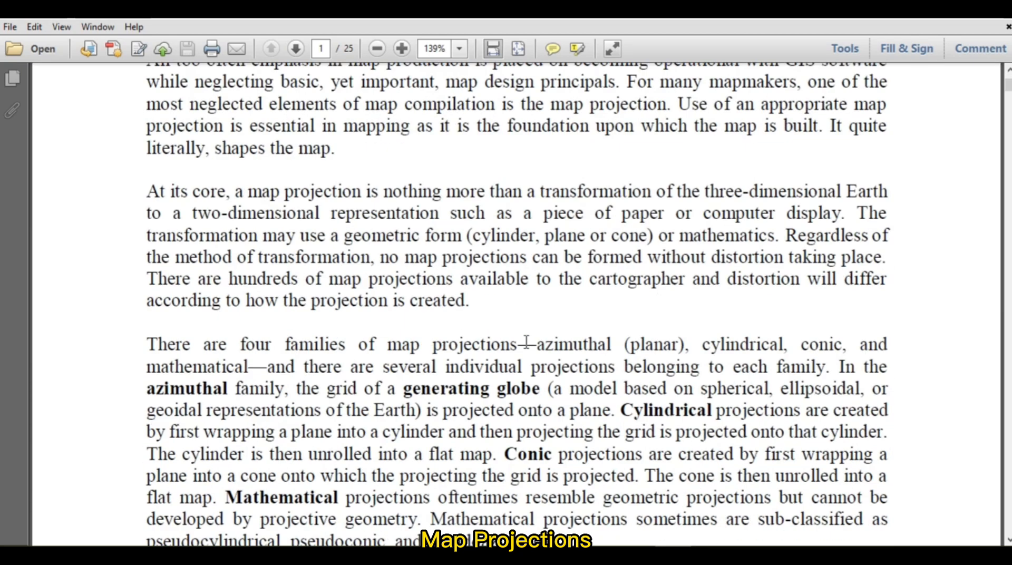
scroll(572, 314, "down", 5)
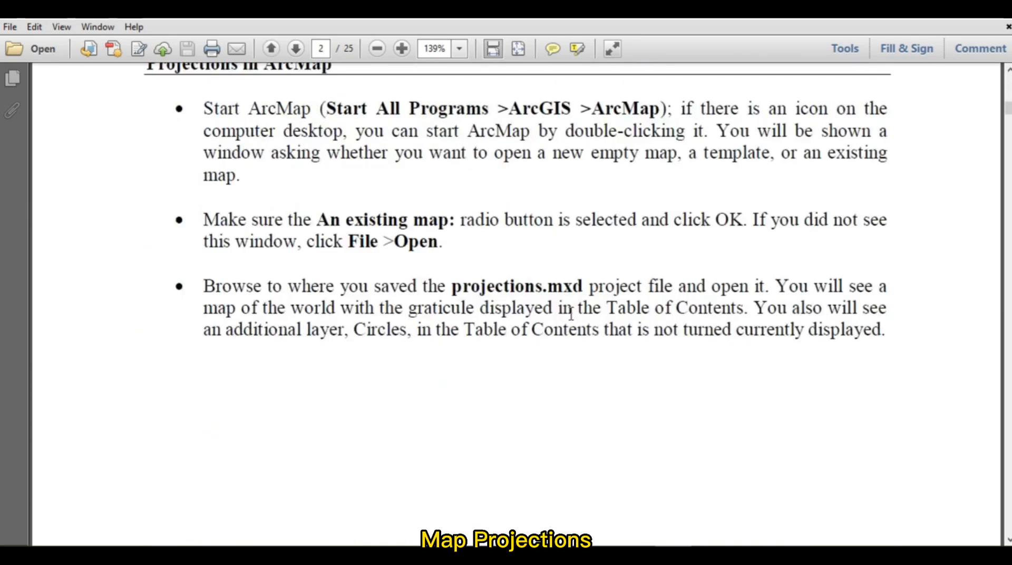
scroll(575, 316, "up", 3)
scroll(575, 316, "down", 12)
scroll(581, 314, "down", 15)
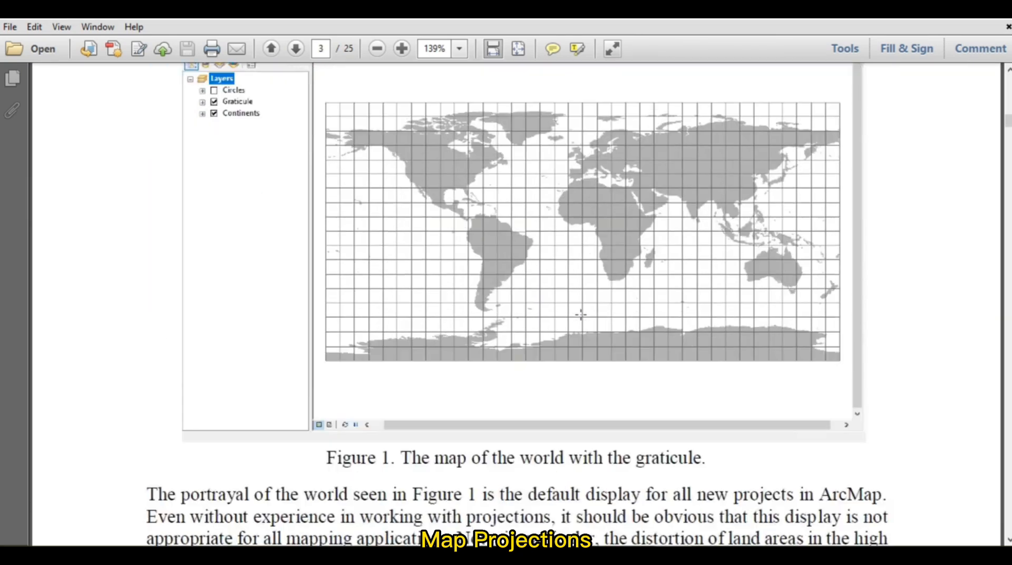
scroll(593, 315, "down", 15)
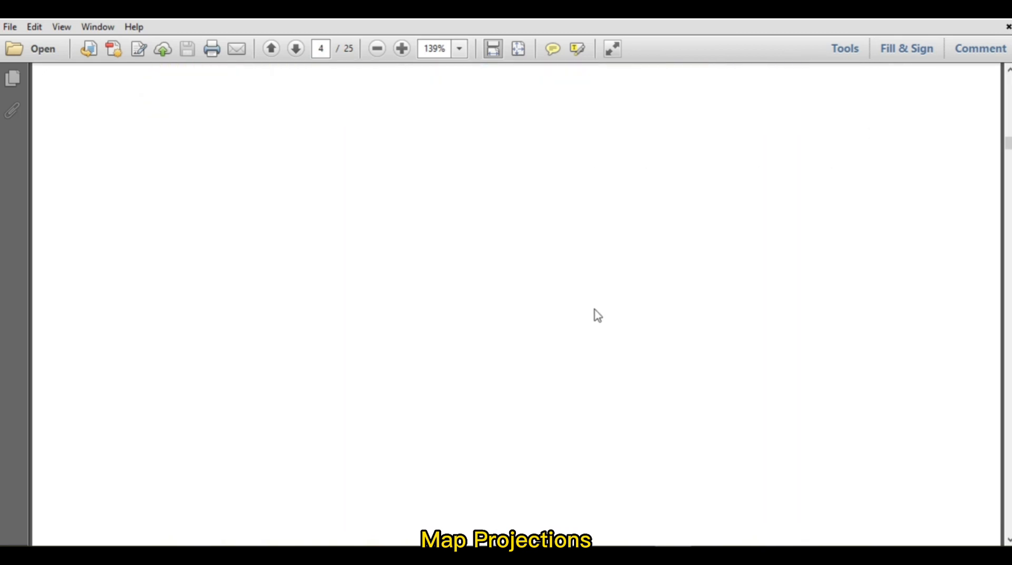
scroll(602, 311, "down", 15)
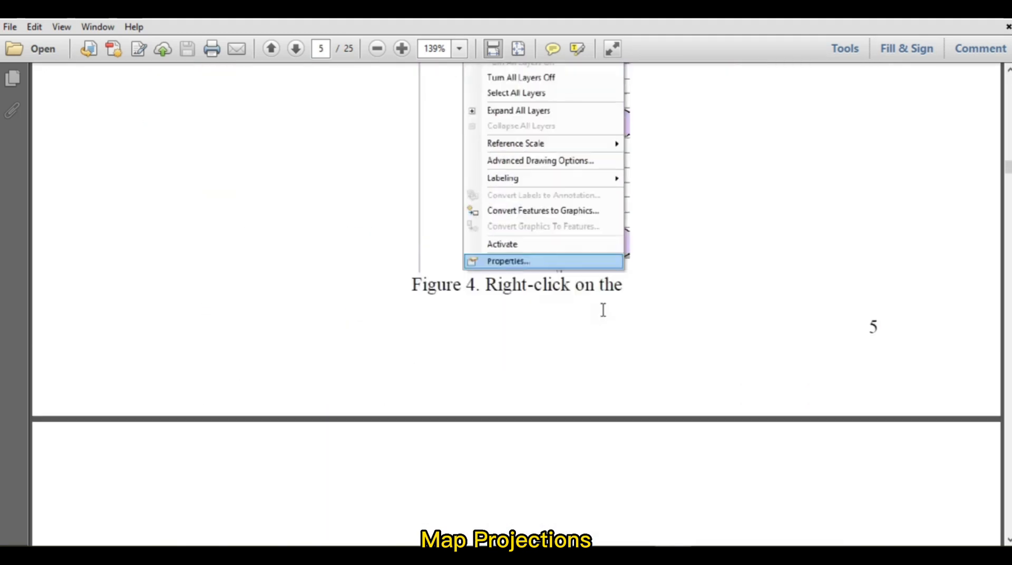
scroll(604, 311, "down", 10)
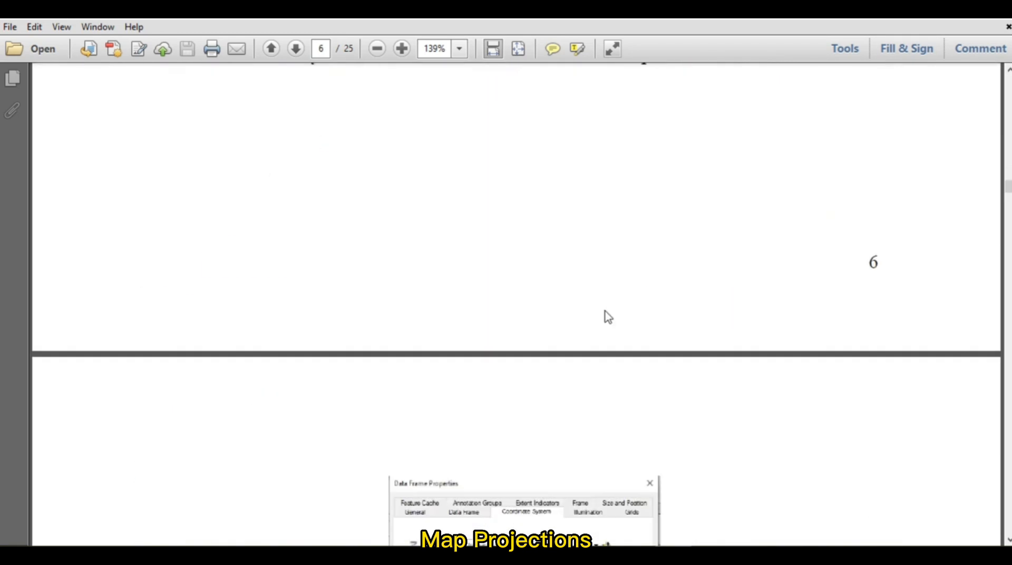
scroll(605, 313, "up", 12)
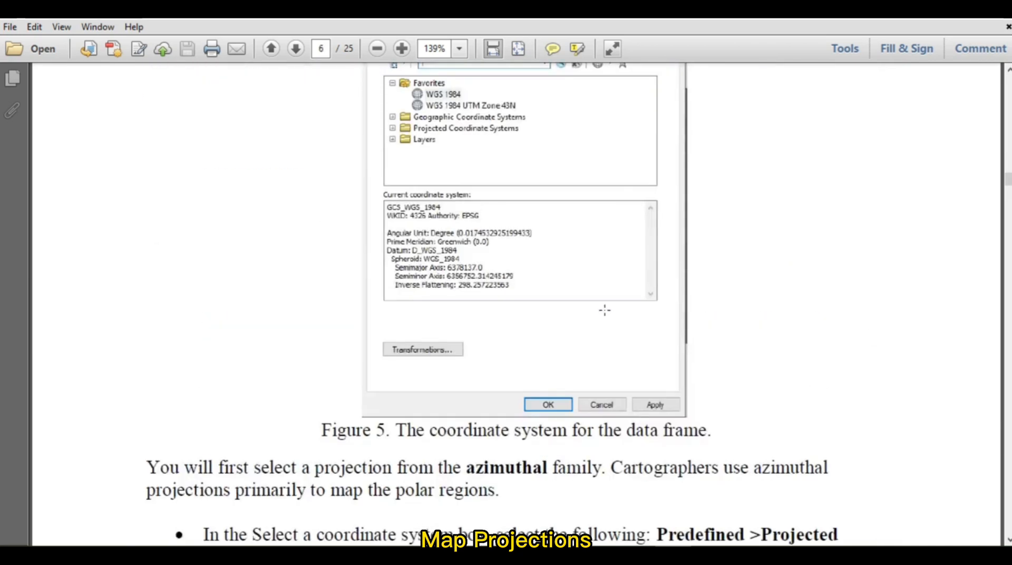
scroll(604, 311, "down", 4)
left_click_drag(657, 319, 724, 342)
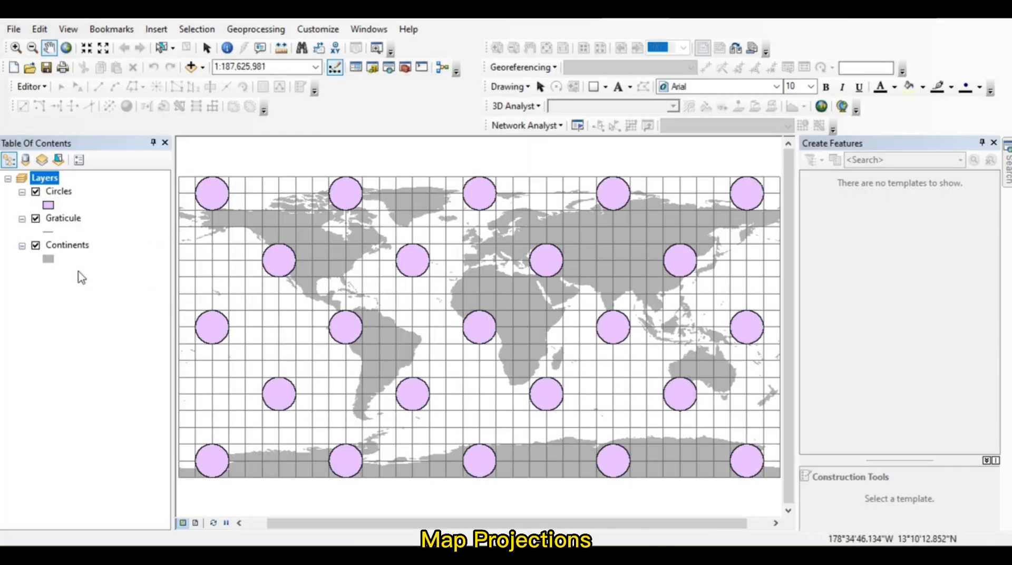
In ArcMap, set the Layers data frame's coordinate system to the projected Polar system North Pole Azimuthal Equidistant
right_click(44, 180)
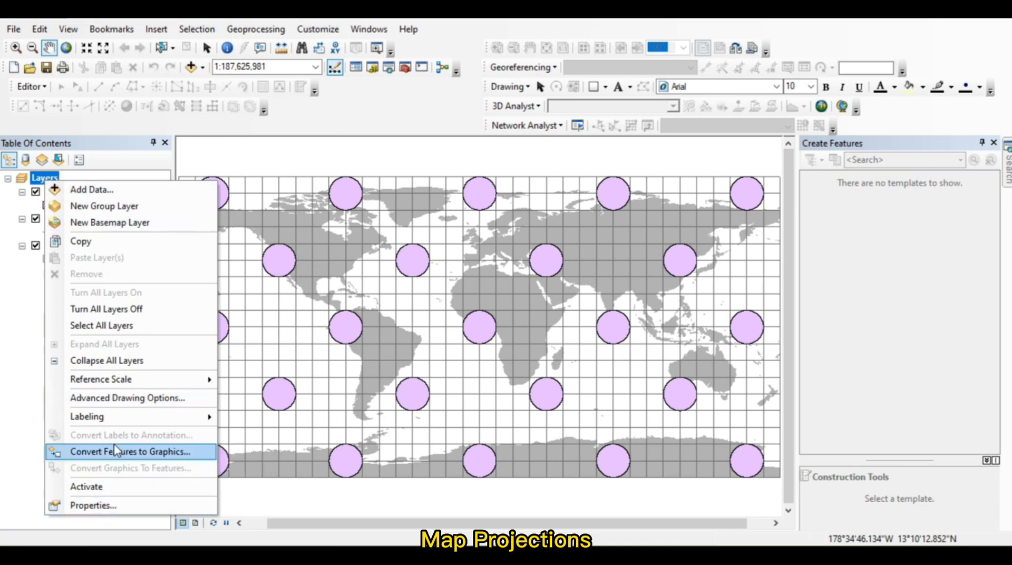
left_click(120, 507)
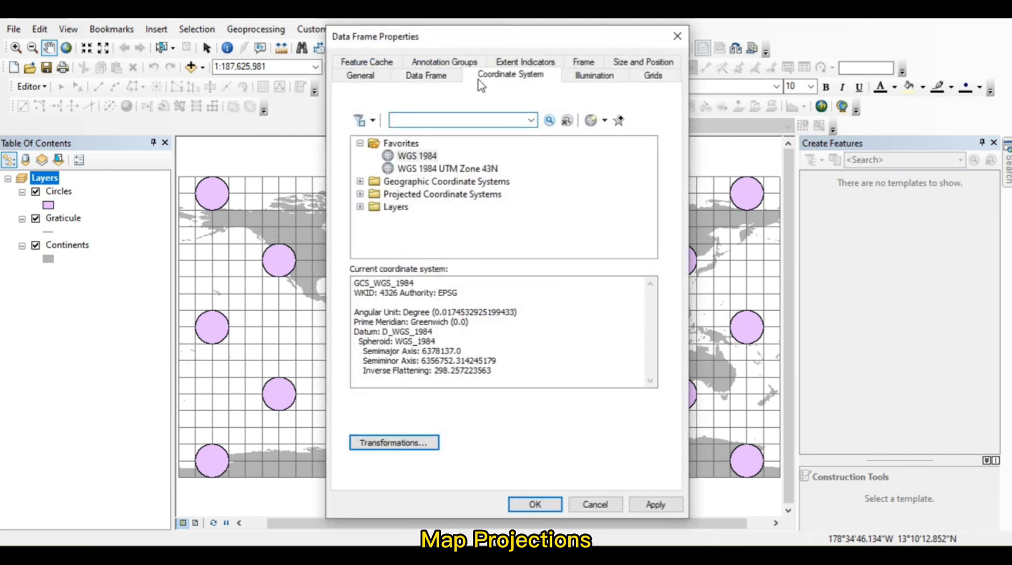
left_click(361, 194)
scroll(417, 214, "down", 2)
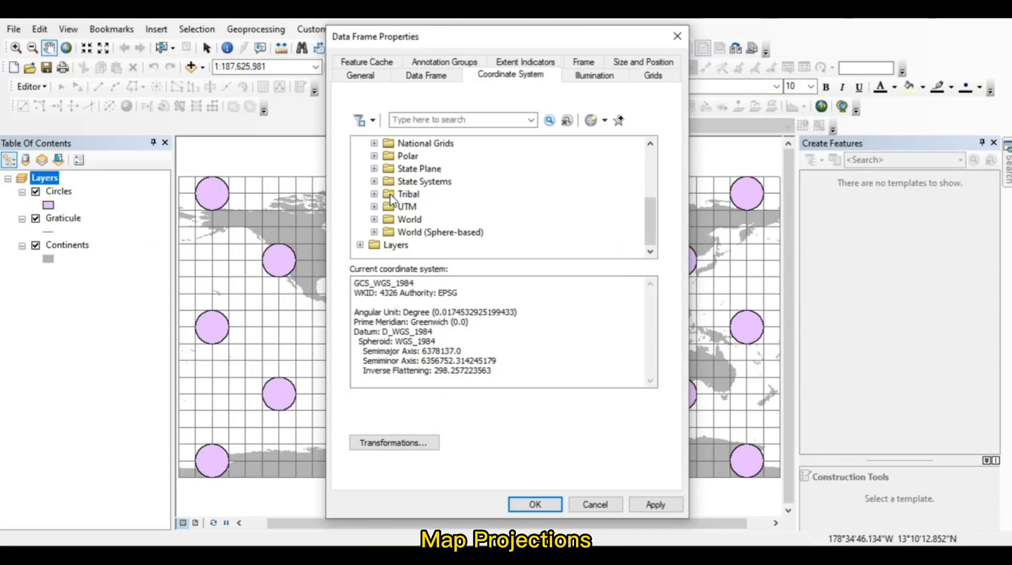
left_click(375, 156)
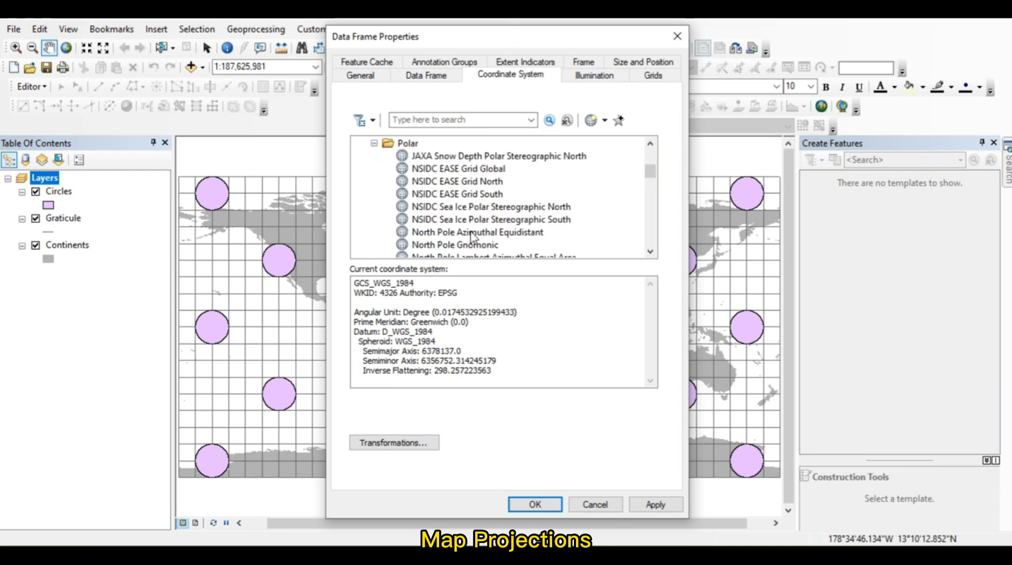
left_click(454, 233)
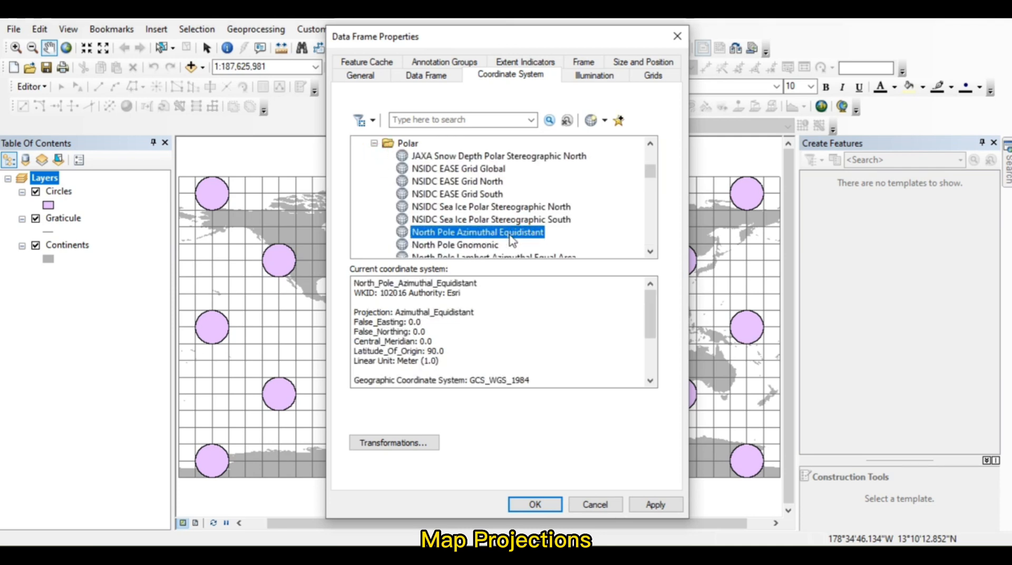
left_click(560, 514)
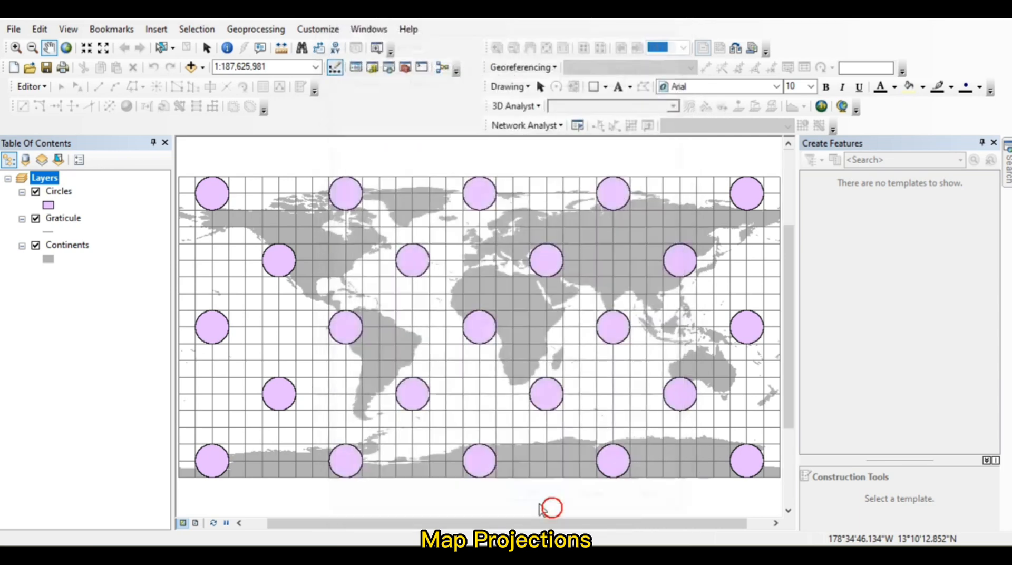
Show the reprojected world map at its full extent
scroll(512, 412, "down", 3)
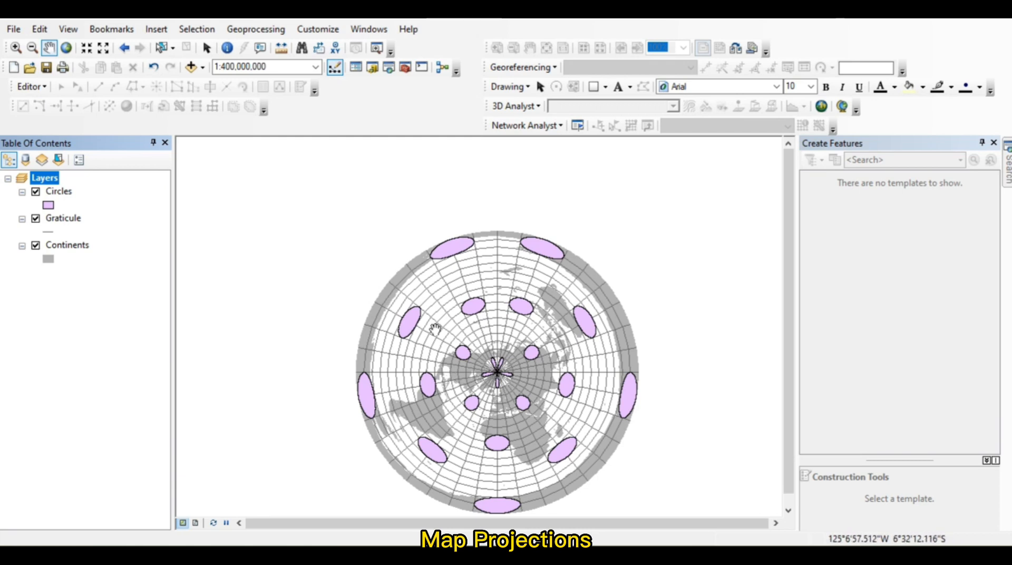
left_click(66, 49)
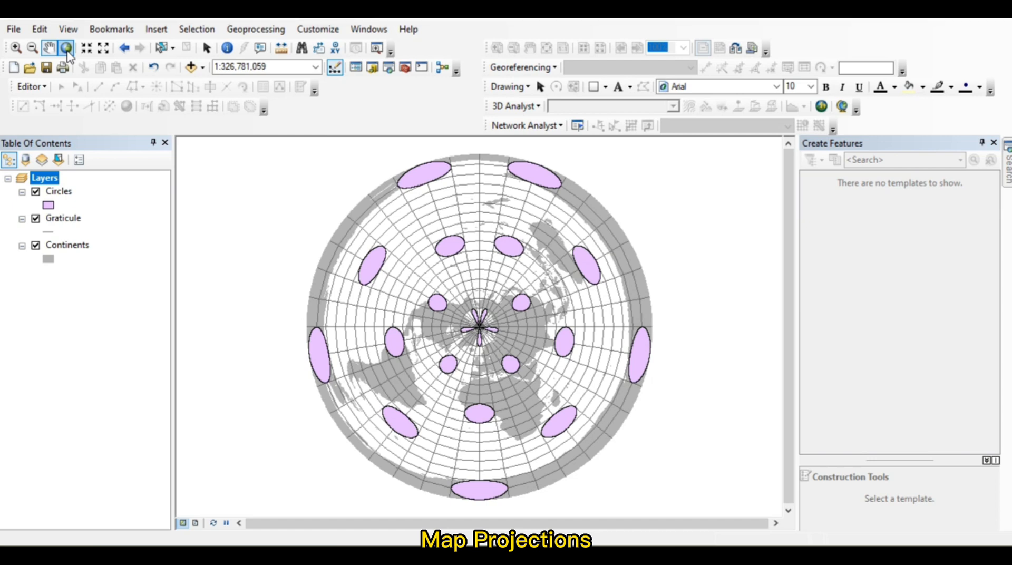
right_click(60, 193)
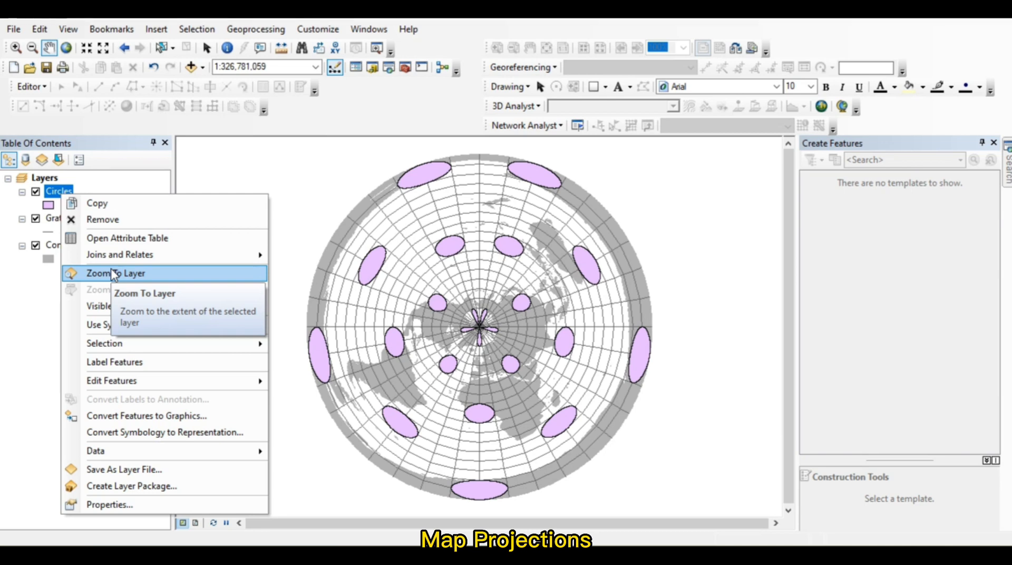
left_click(4, 322)
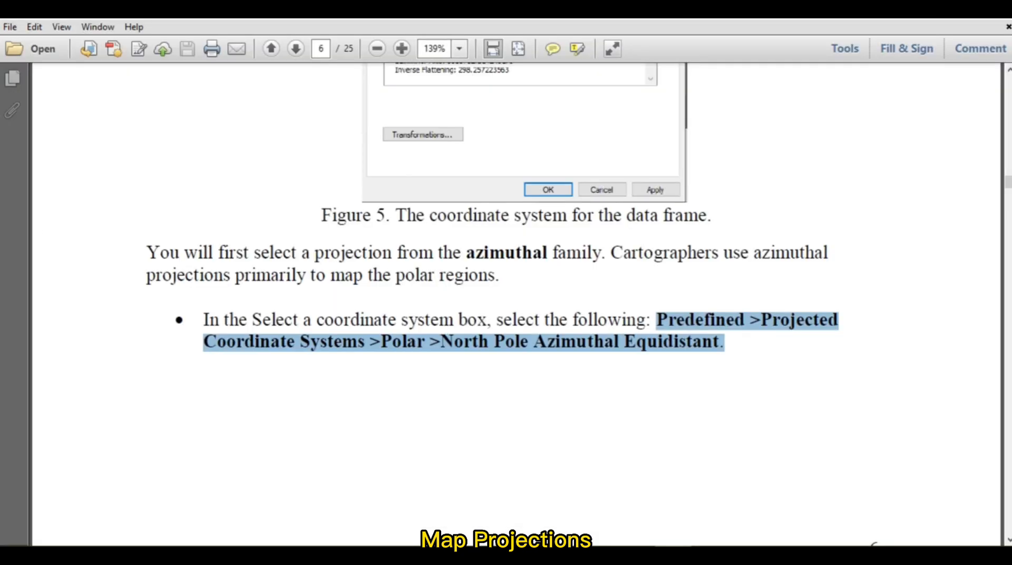
Read the exercise PDF on to the conic section and highlight the path to Asia North Albers Equal Area Conic
scroll(674, 407, "down", 15)
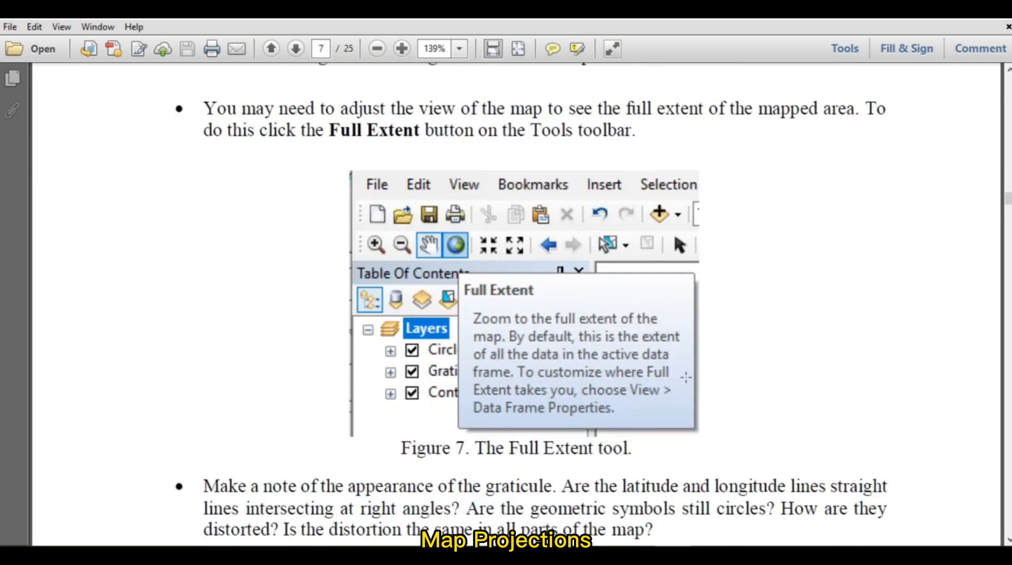
scroll(686, 377, "down", 7)
scroll(709, 343, "down", 9)
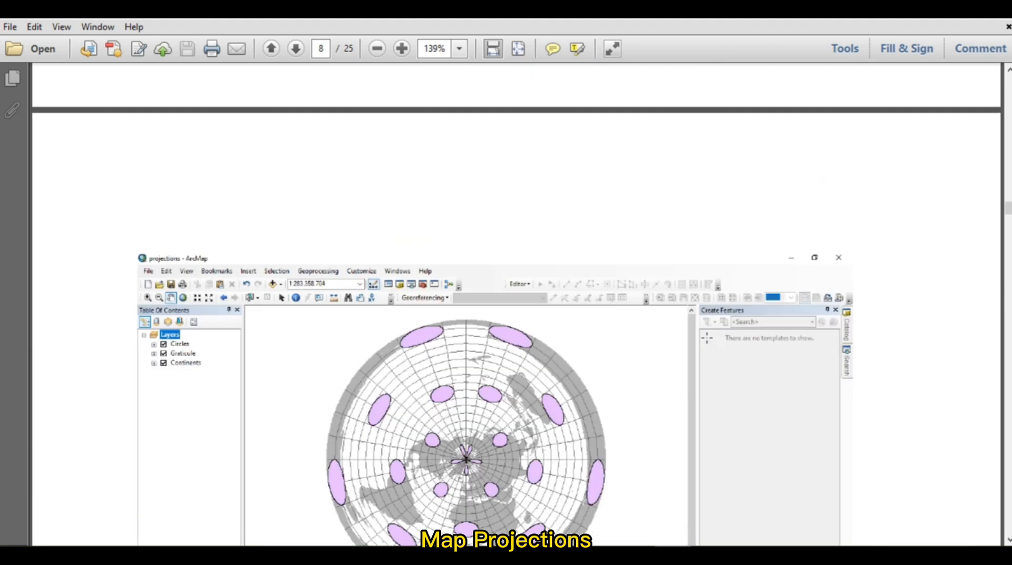
scroll(708, 343, "down", 5)
scroll(708, 343, "down", 5)
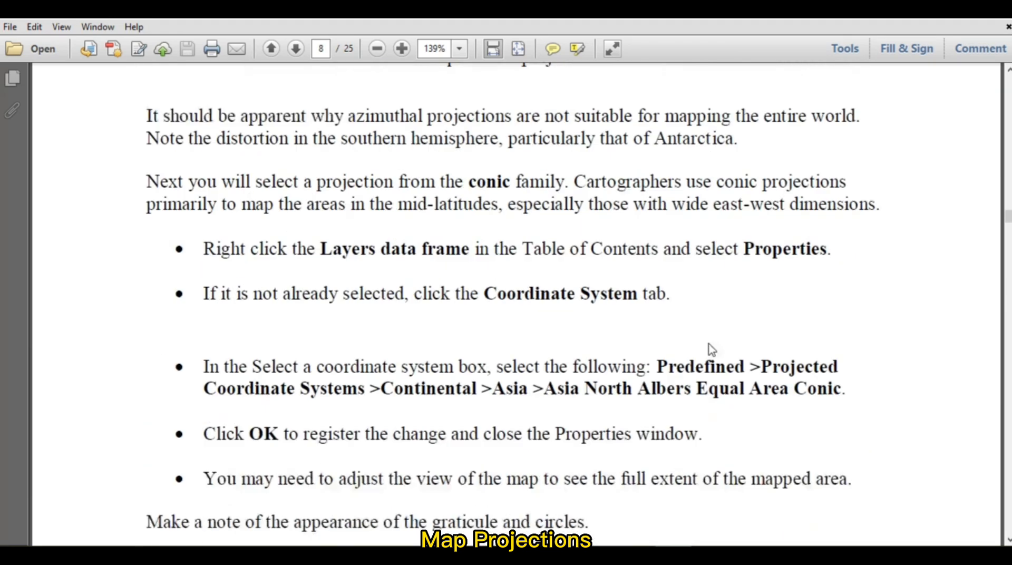
left_click_drag(659, 329, 847, 352)
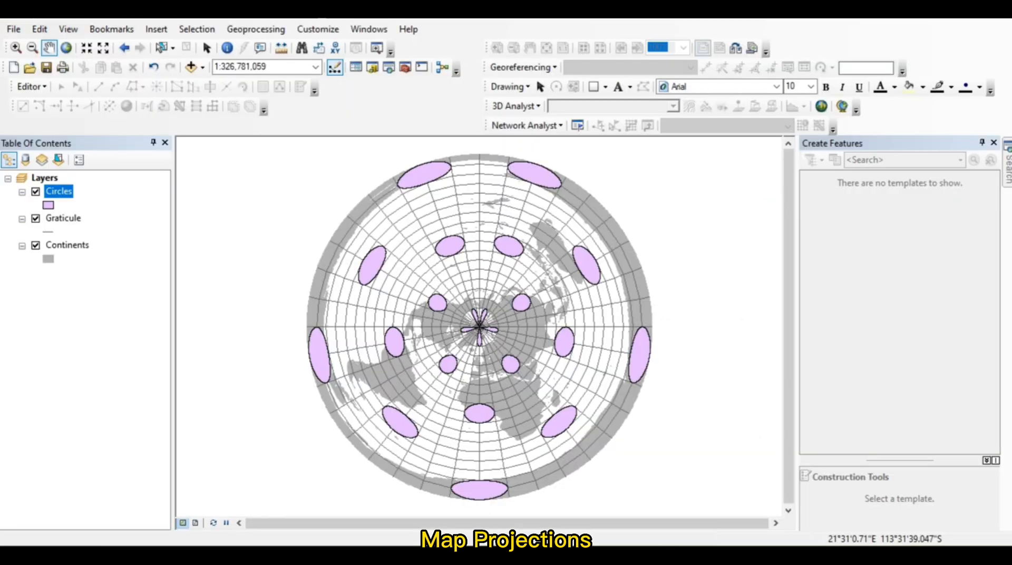
Set the Layers data frame's coordinate system to the projected Continental Asia system Asia North Albers Equal Area Conic
right_click(44, 178)
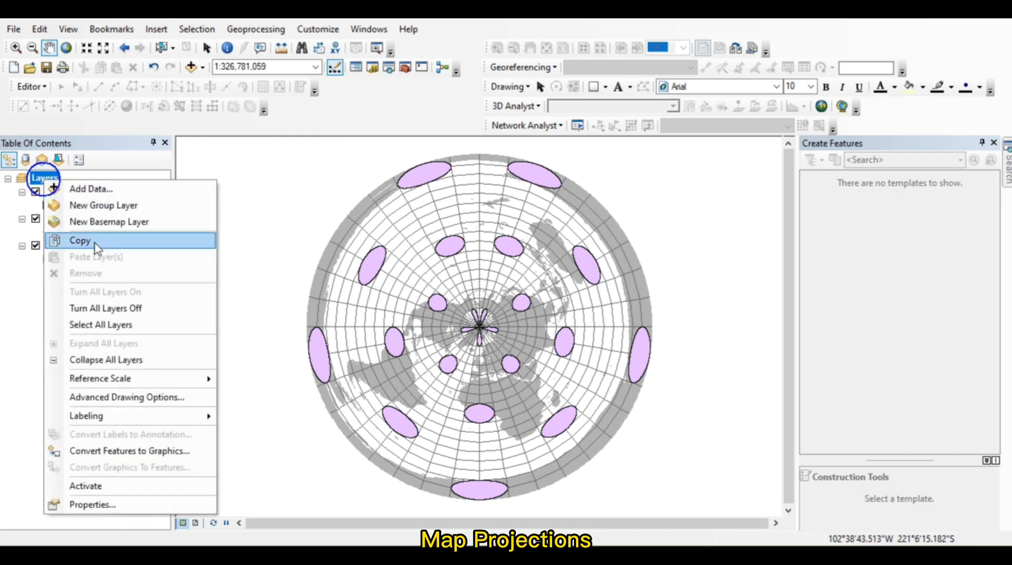
left_click(124, 503)
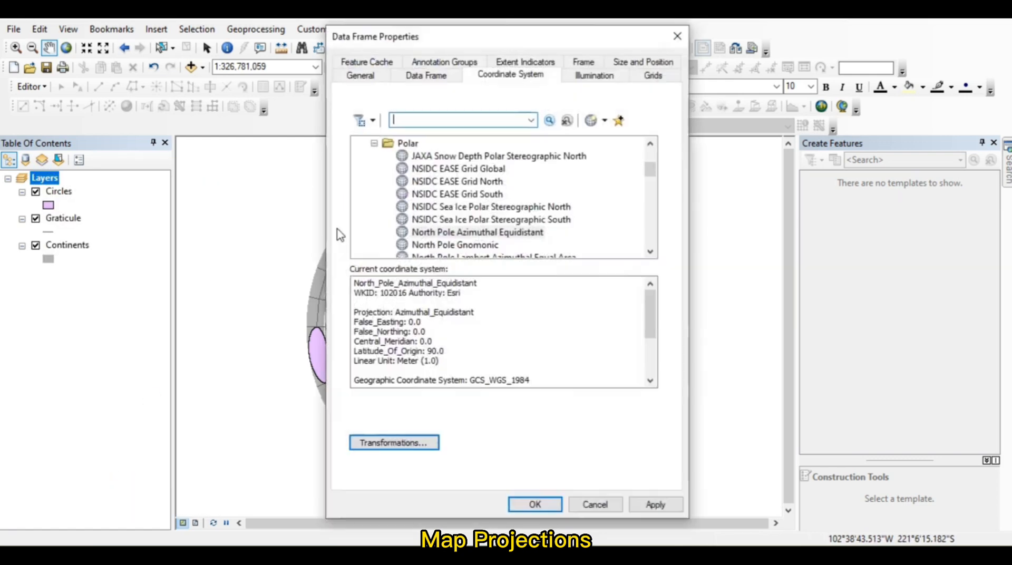
left_click(374, 144)
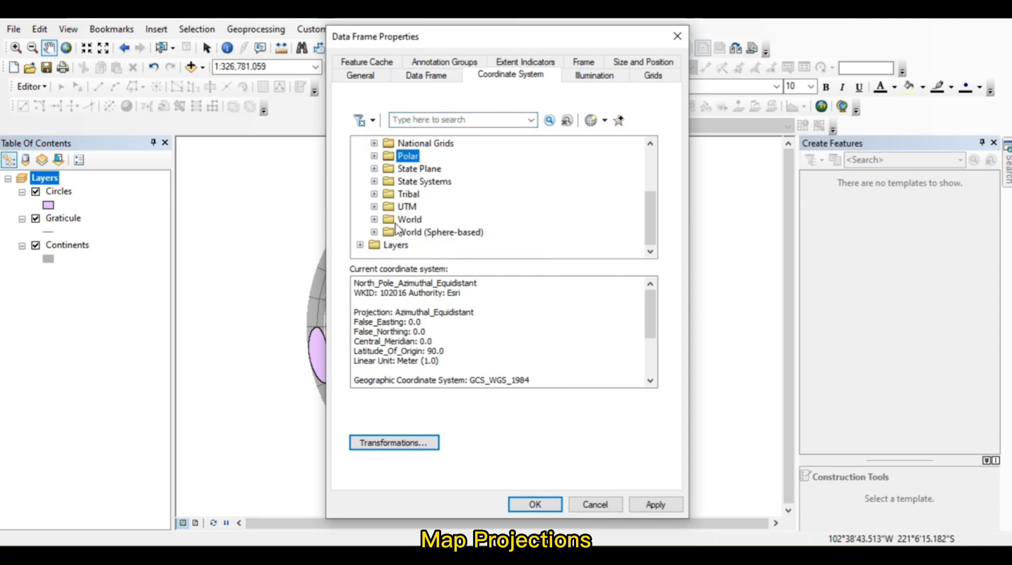
scroll(412, 235, "up", 3)
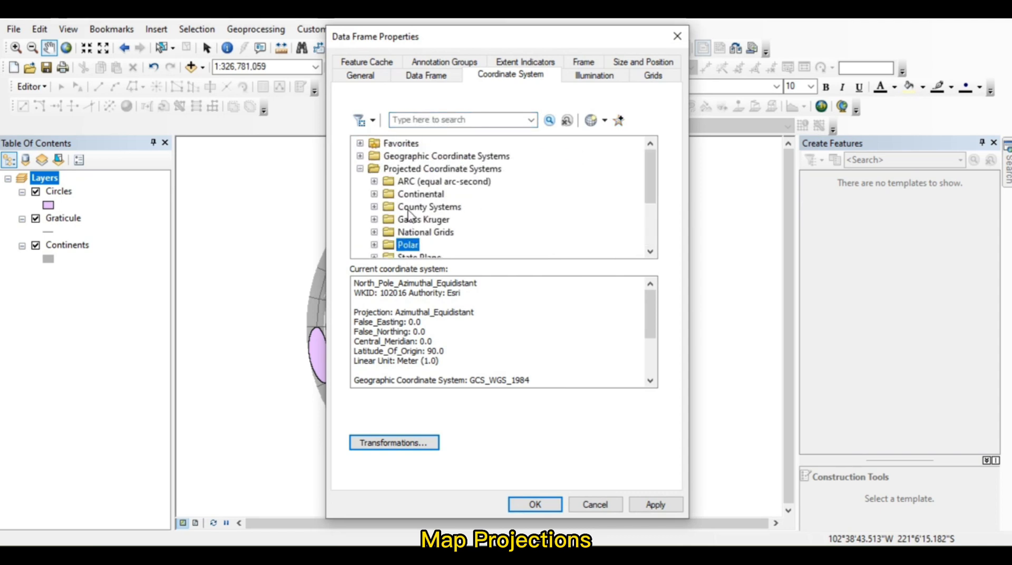
left_click(374, 194)
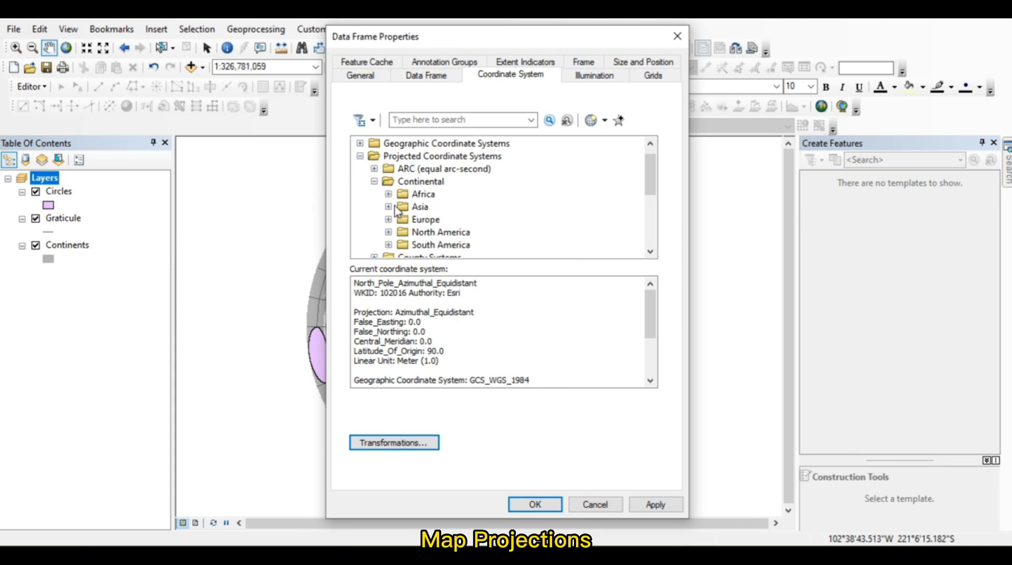
left_click(389, 207)
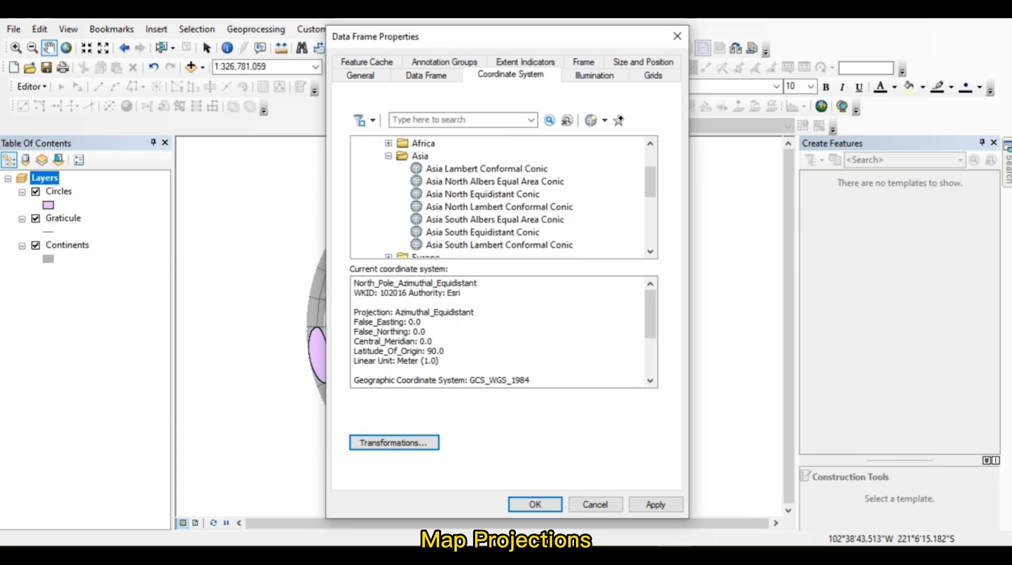
key("alt+Tab")
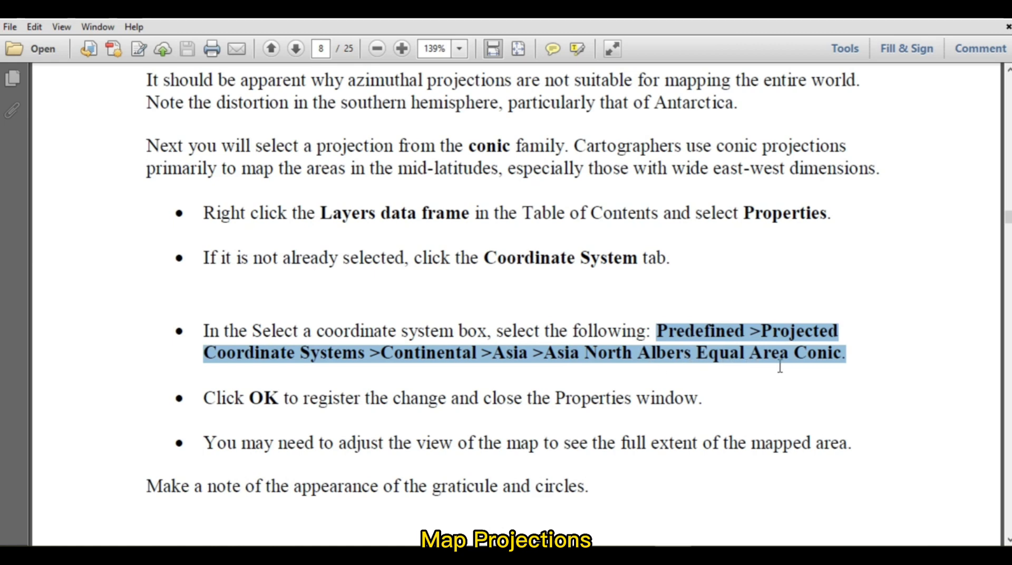
key("alt+Tab")
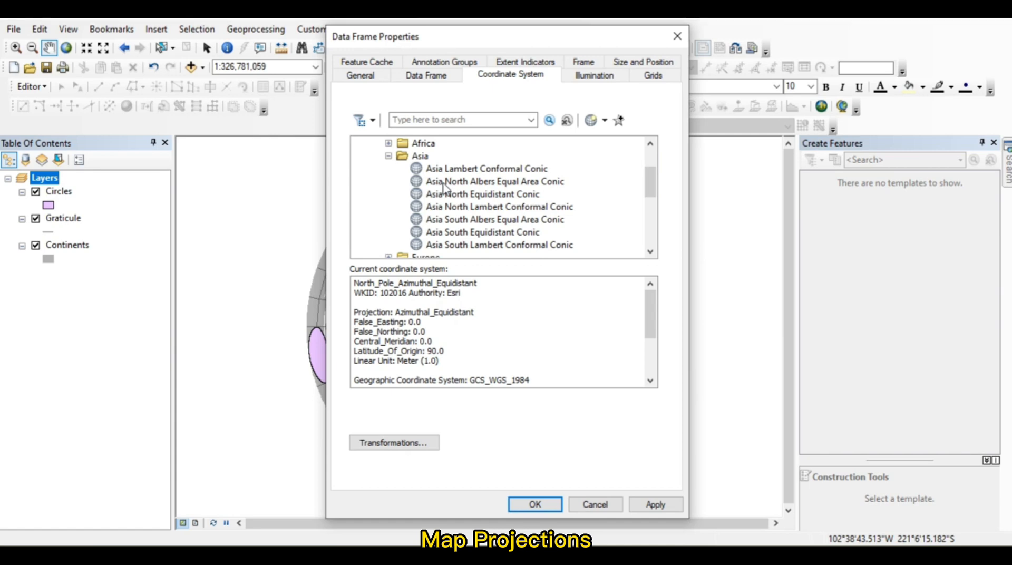
left_click(529, 182)
key("alt+Tab")
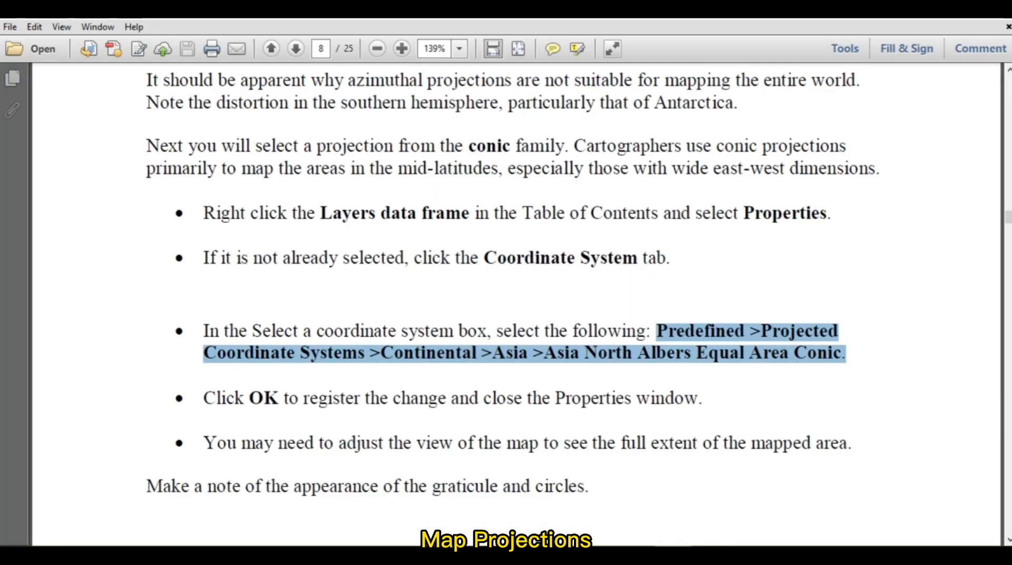
key("alt+Tab")
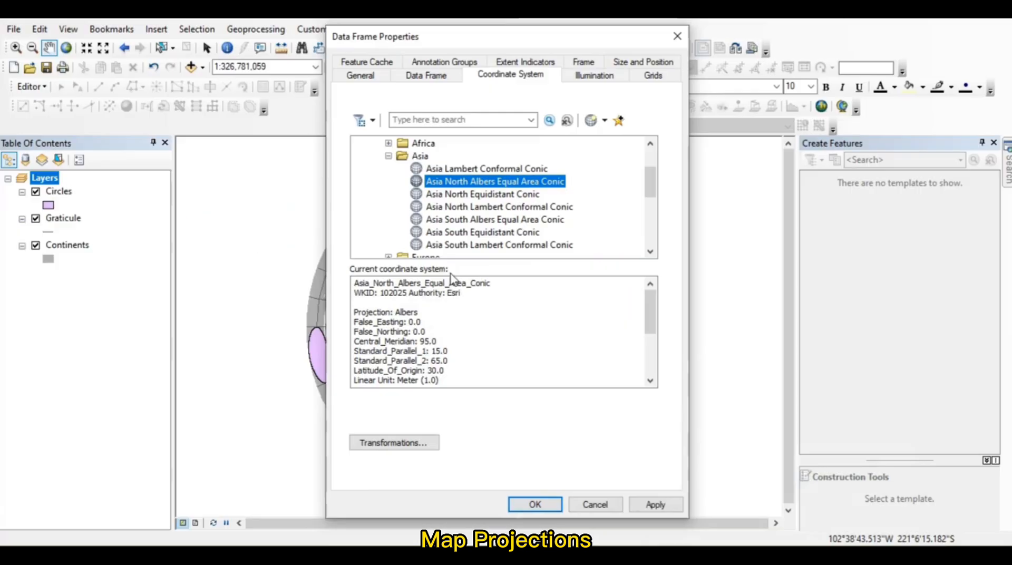
left_click(534, 504)
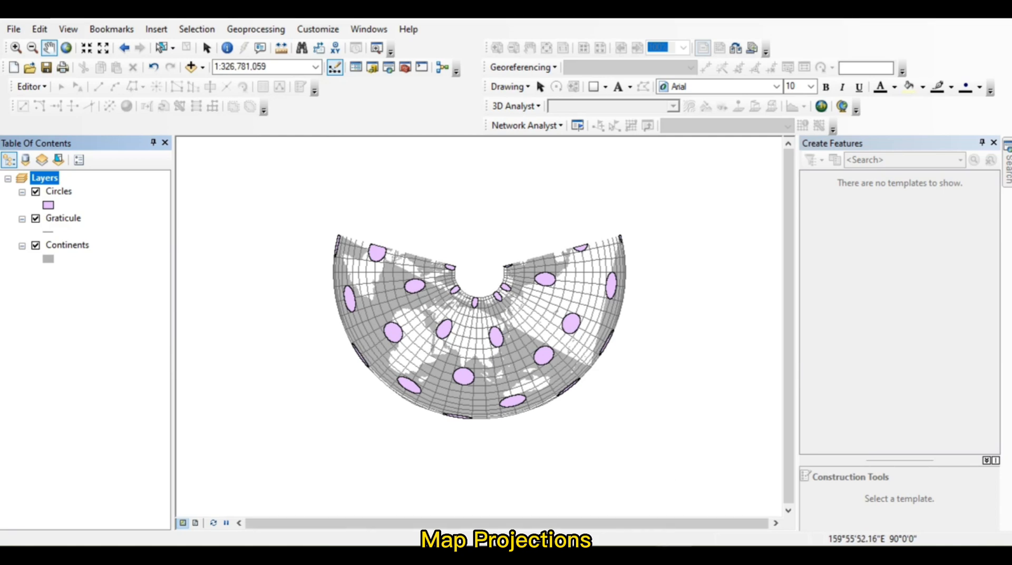
Read the exercise PDF on to the cylindrical section and highlight the path to Miller Cylindrical
left_click(674, 544)
scroll(483, 245, "down", 3)
scroll(485, 250, "down", 10)
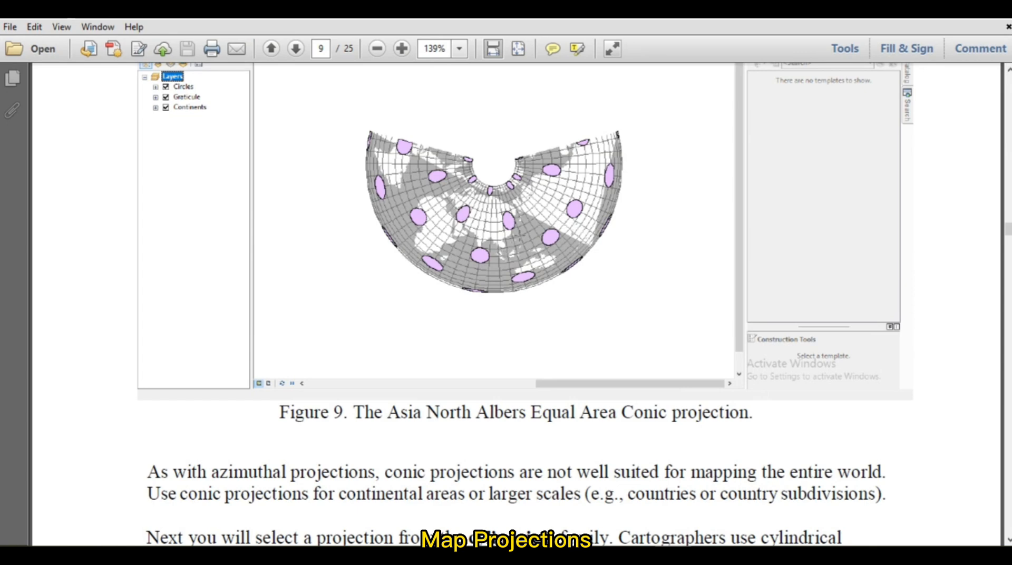
scroll(451, 253, "down", 10)
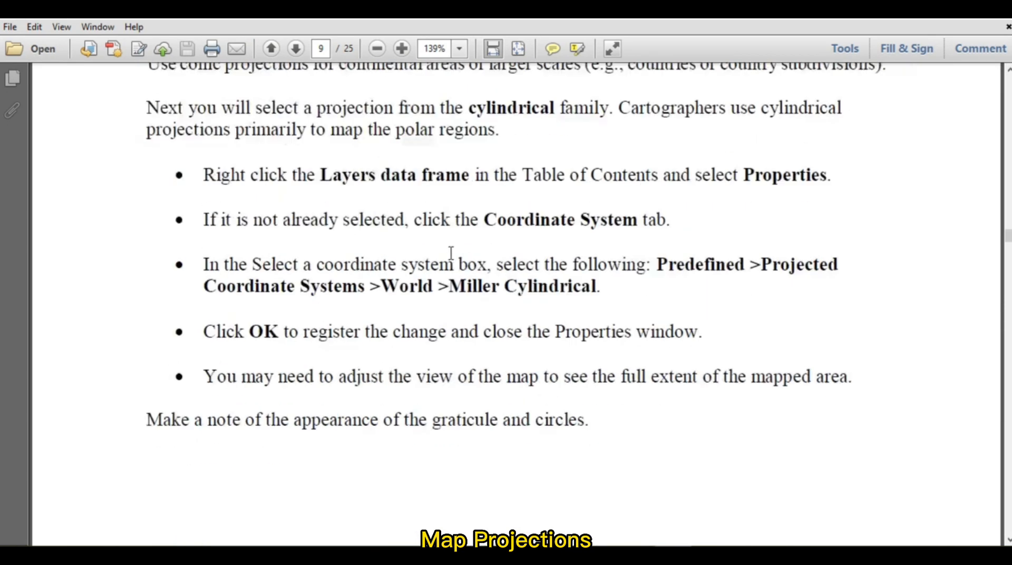
left_click_drag(659, 268, 605, 291)
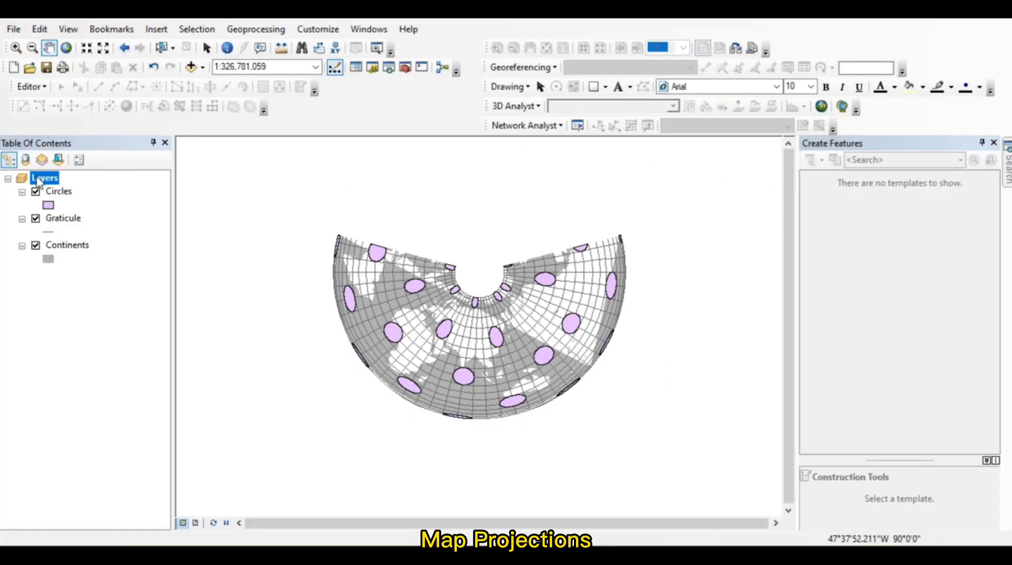
In ArcMap, set the Layers data frame's coordinate system to the projected World system Miller Cylindrical (world)
right_click(38, 182)
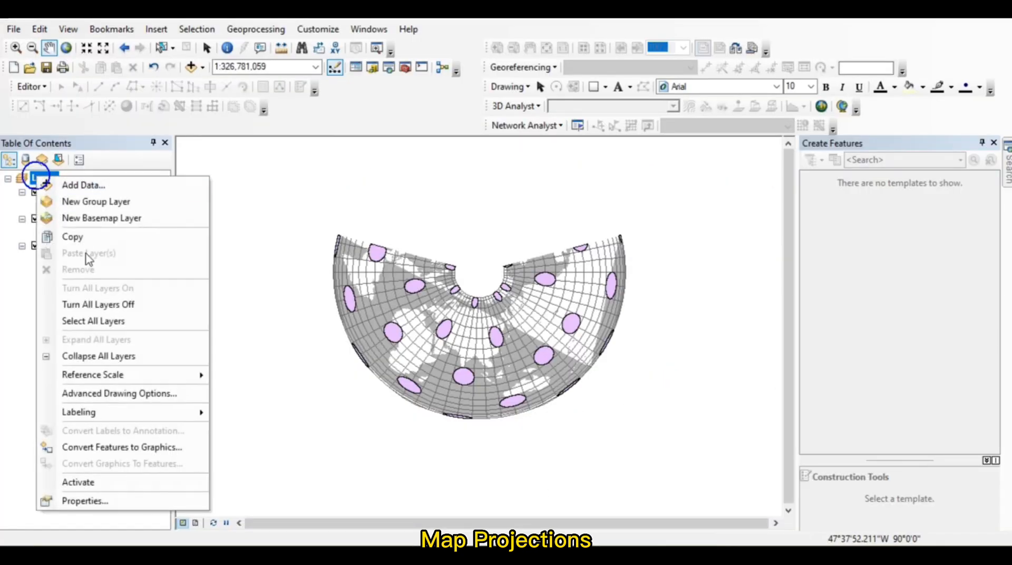
left_click(114, 498)
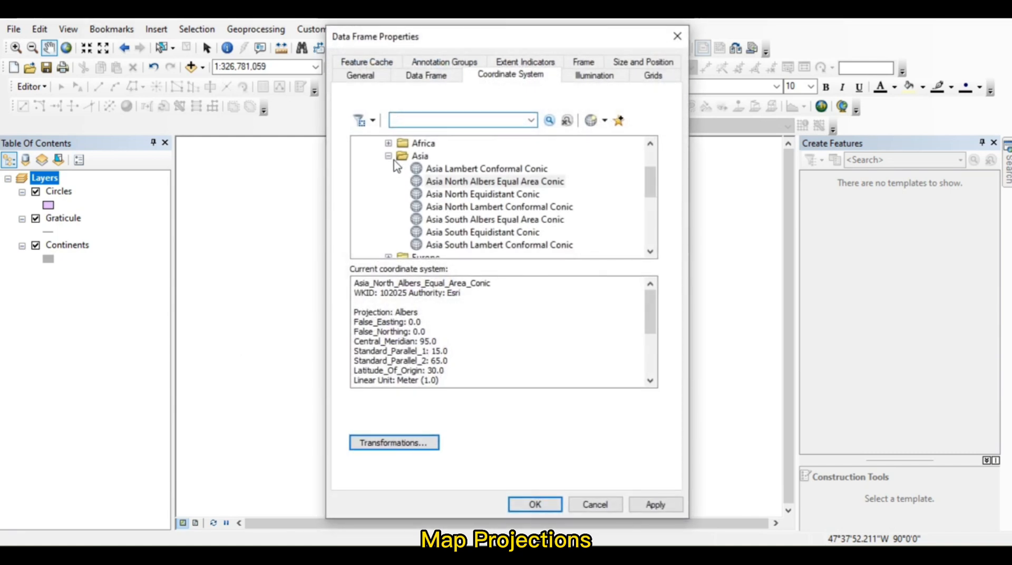
left_click(388, 156)
scroll(402, 171, "up", 1)
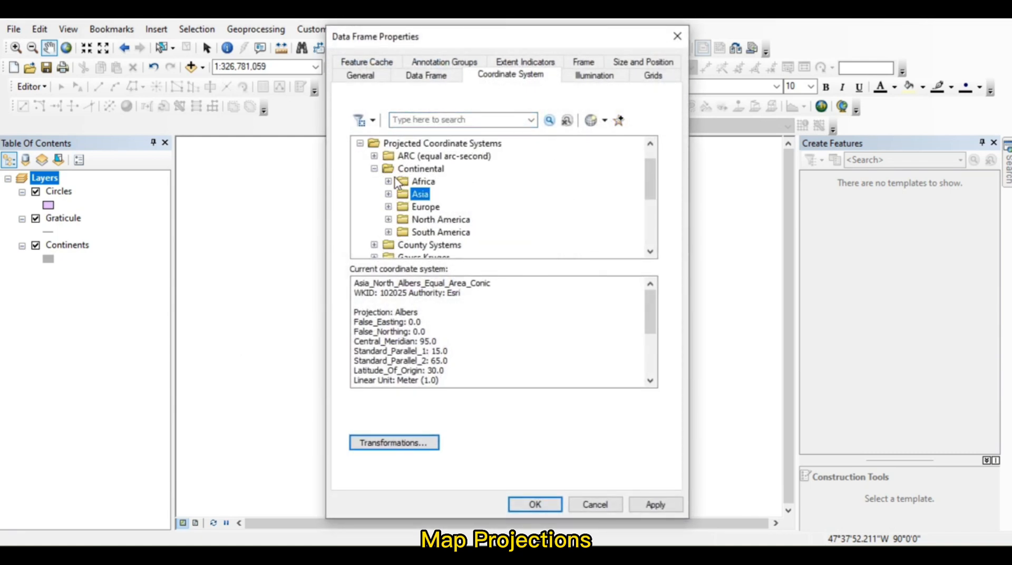
left_click(374, 168)
scroll(377, 200, "down", 2)
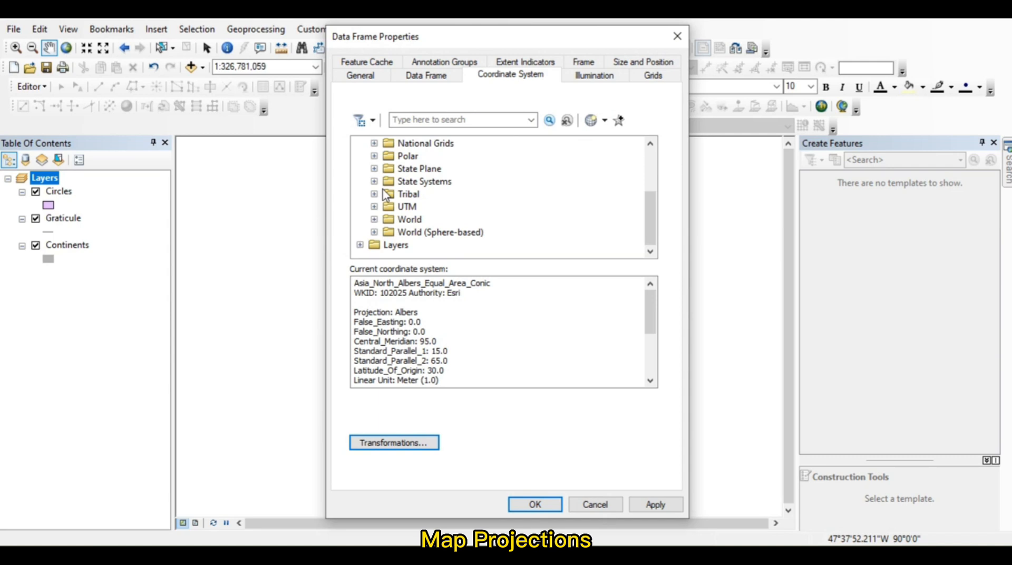
left_click(373, 219)
scroll(375, 221, "down", 4)
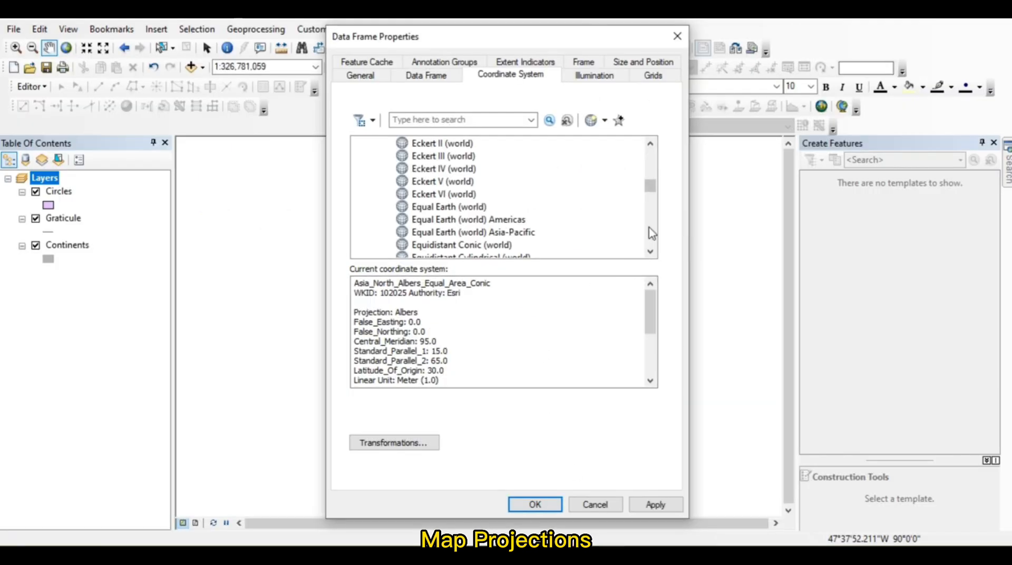
left_click_drag(650, 191, 651, 208)
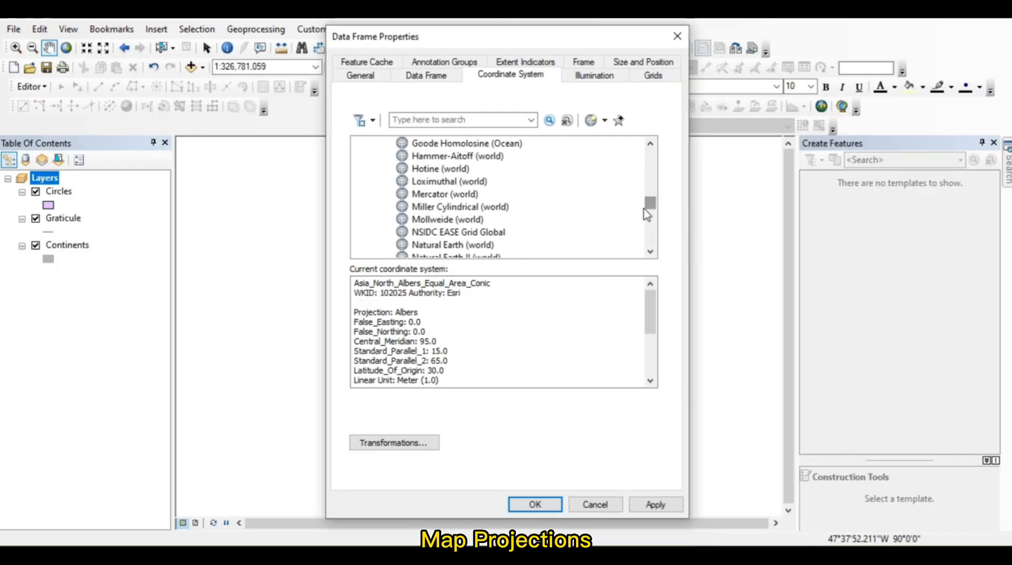
left_click(460, 207)
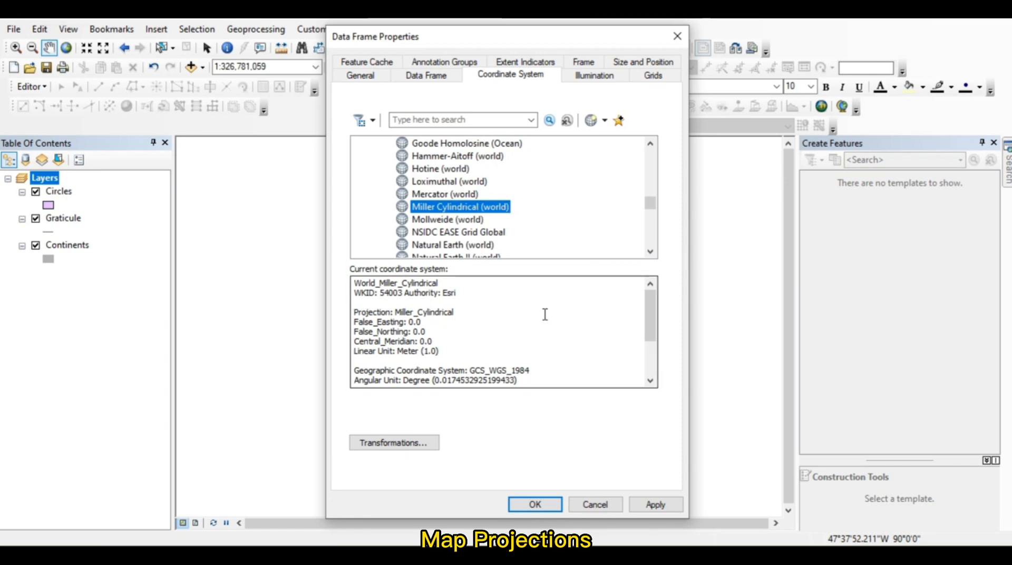
left_click(536, 504)
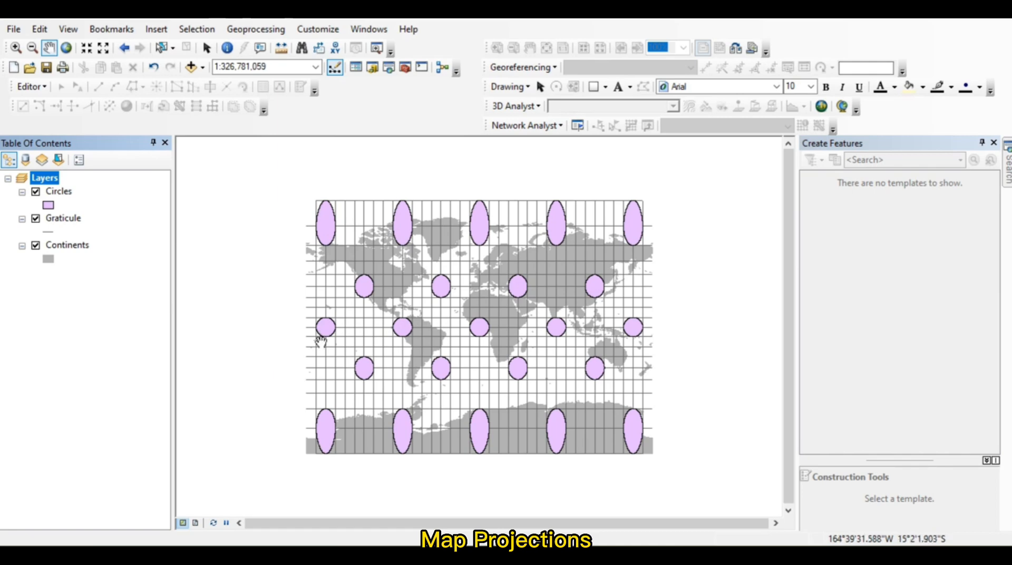
Read the exercise PDF on past the central meridian and display units sections and highlight the path to Robinson
key("alt+Tab")
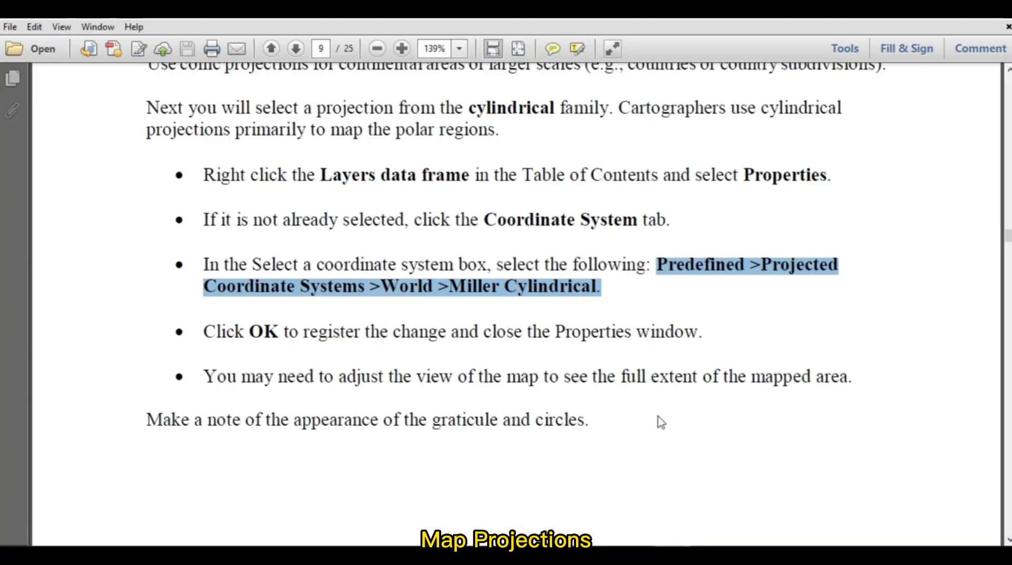
left_click(681, 415)
scroll(681, 390, "down", 8)
scroll(681, 361, "down", 15)
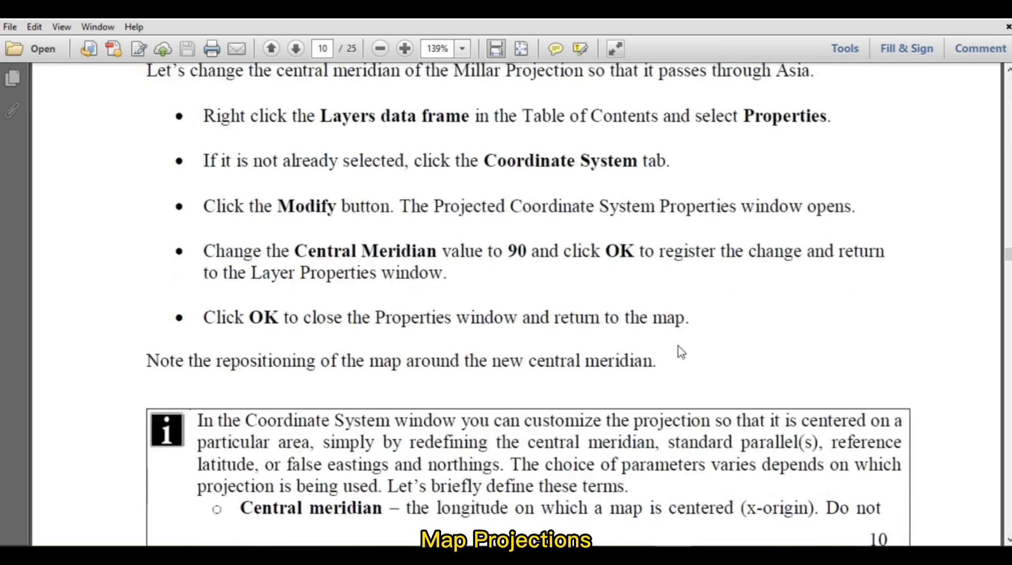
scroll(679, 345, "up", 1)
scroll(679, 343, "down", 10)
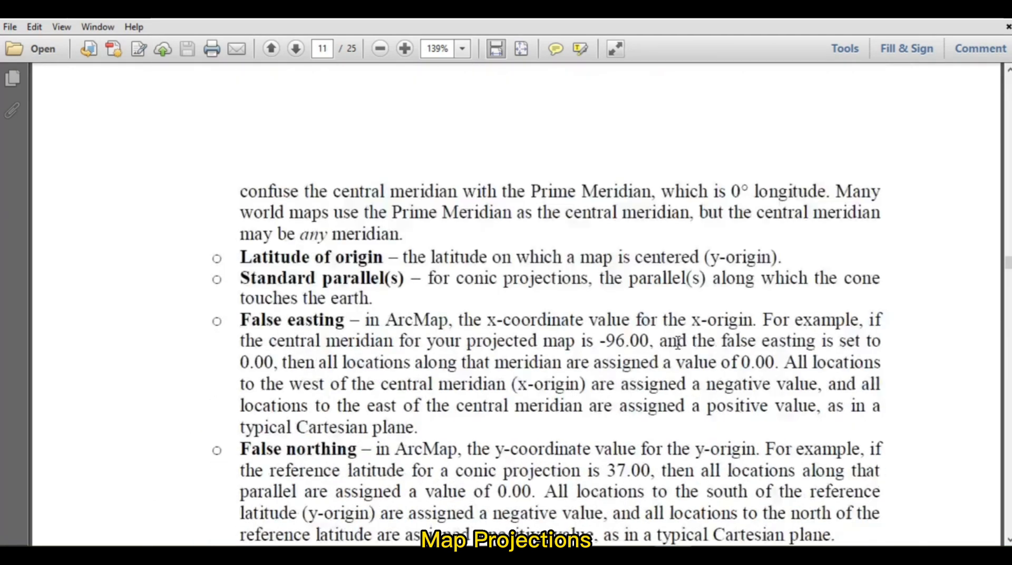
scroll(680, 346, "down", 20)
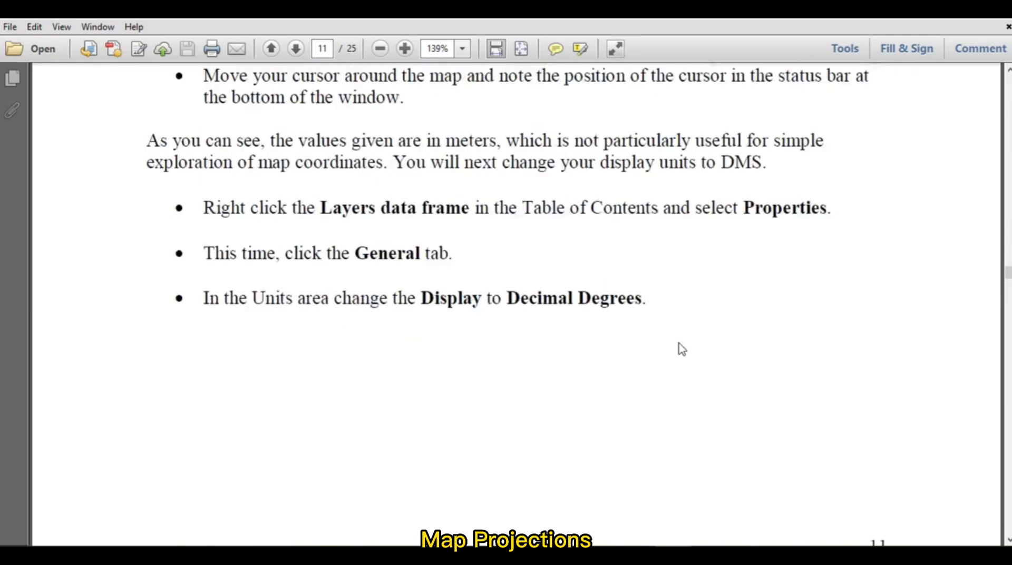
scroll(680, 344, "down", 20)
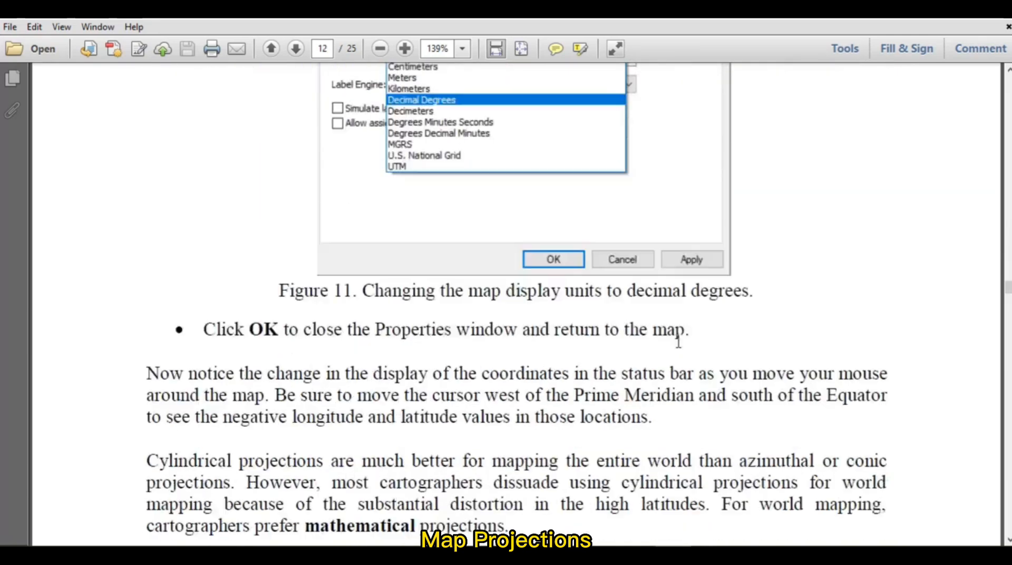
scroll(678, 343, "down", 15)
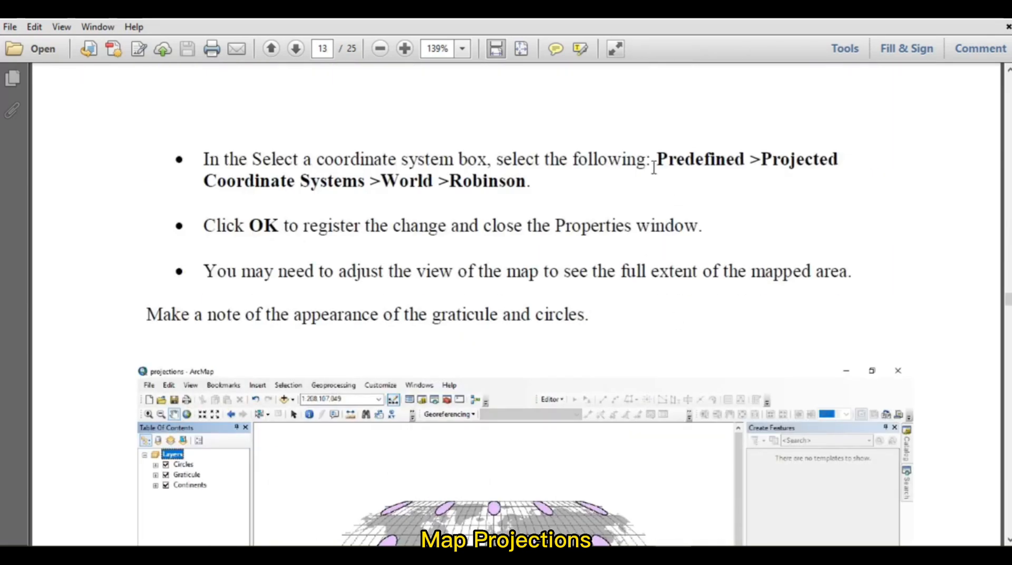
left_click_drag(666, 158, 531, 186)
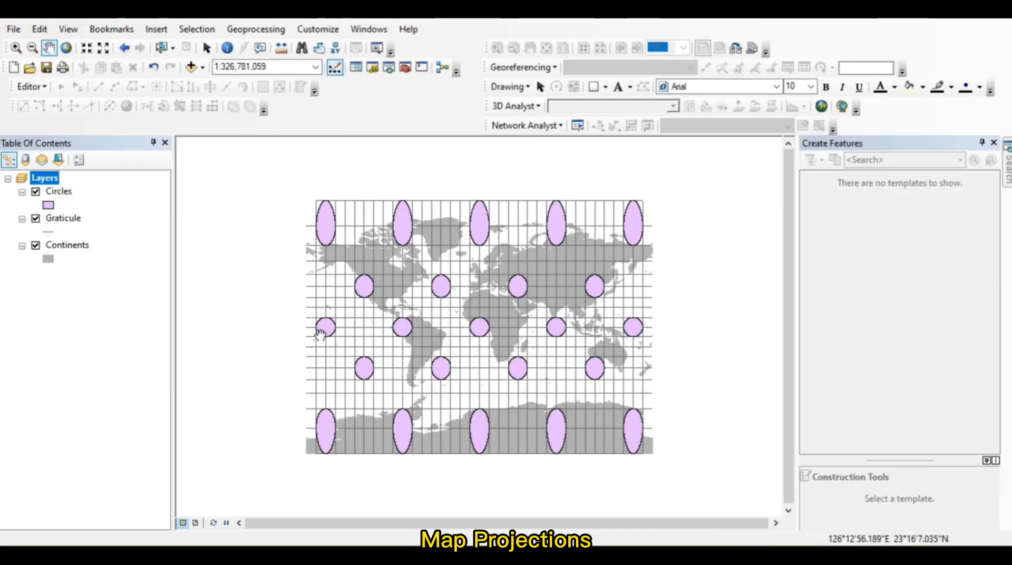
In ArcMap, set the Layers data frame's coordinate system to the projected World system Robinson (world) and show the map at full extent
right_click(40, 178)
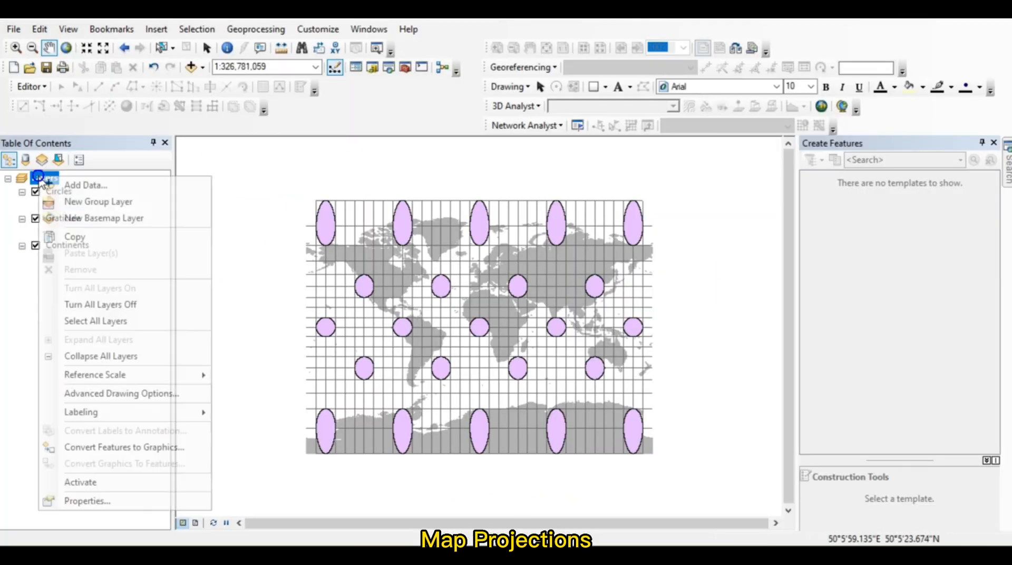
left_click(112, 500)
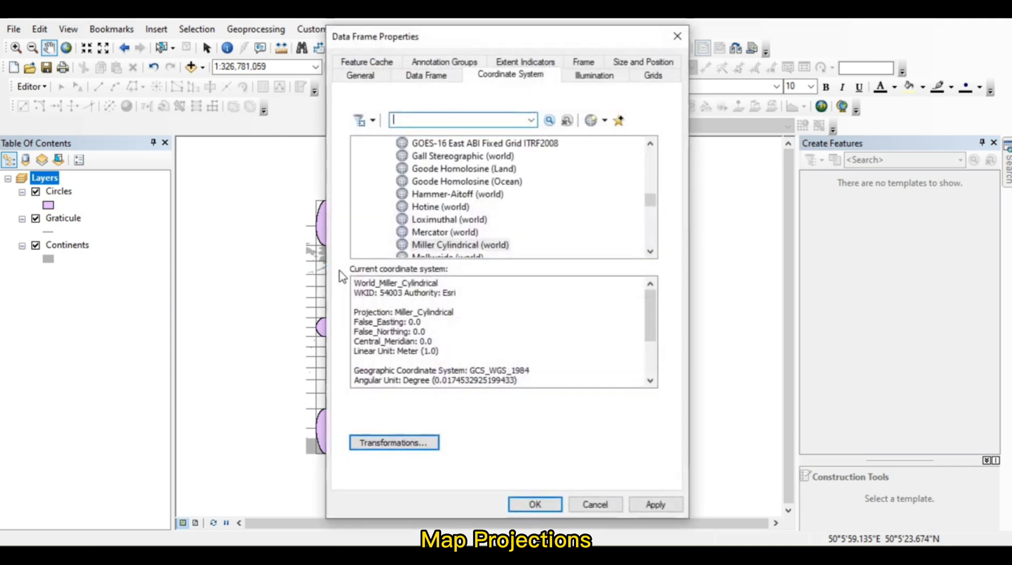
mouse_move(648, 200)
left_mouse_down()
mouse_move(656, 174)
mouse_move(659, 246)
mouse_move(655, 218)
left_mouse_up()
left_click(463, 182)
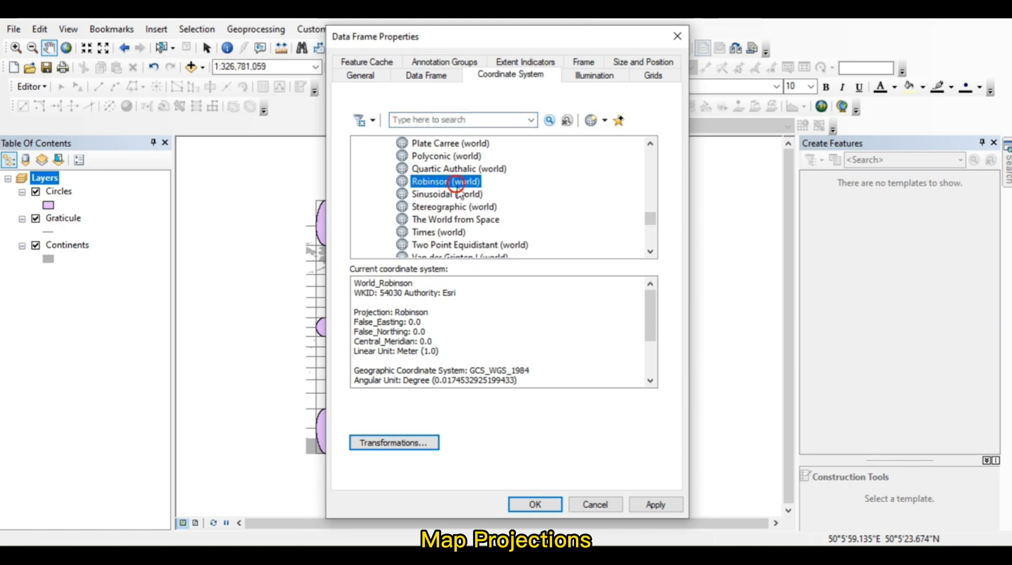
left_click(544, 505)
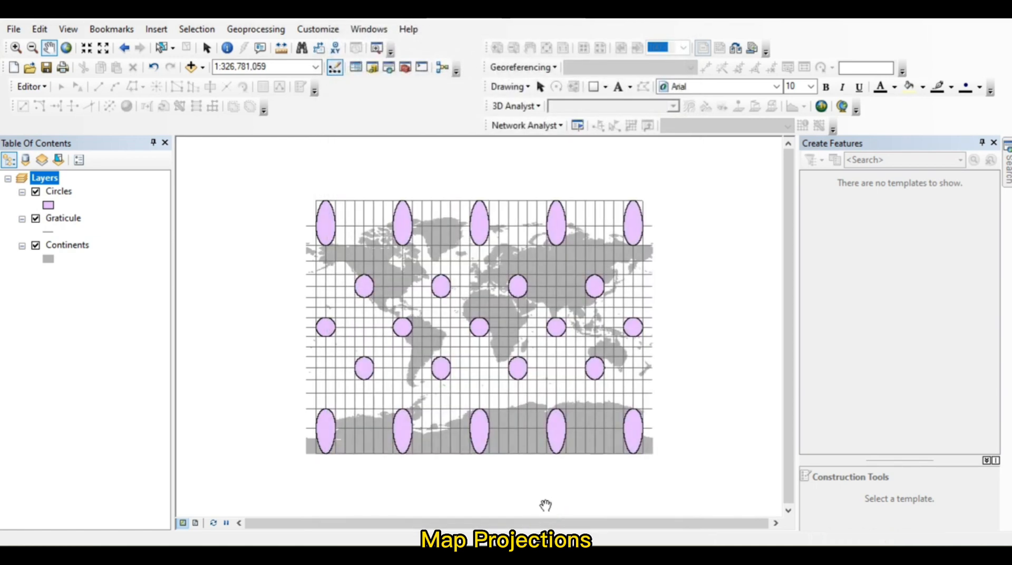
scroll(481, 336, "up", 1)
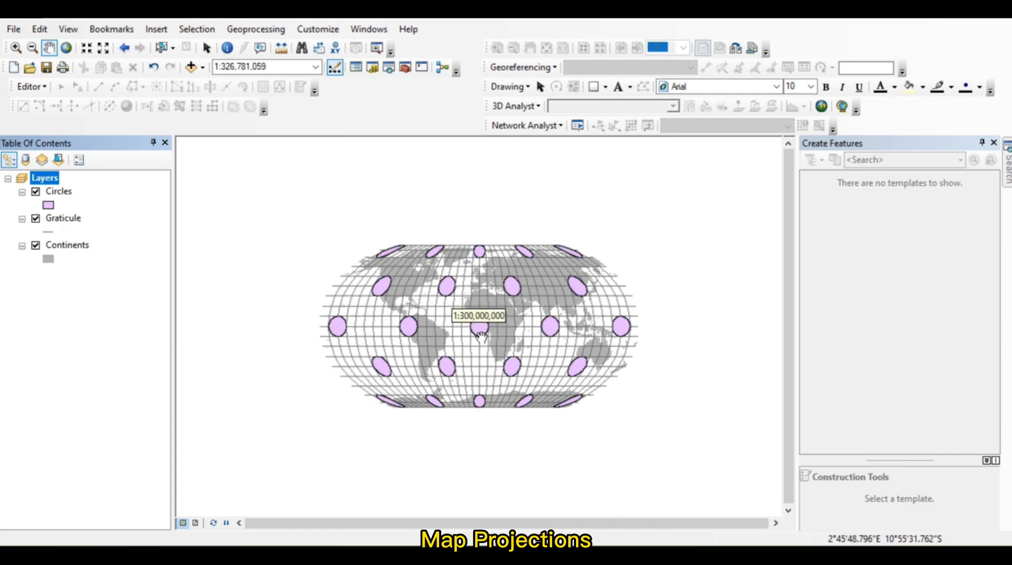
left_click(65, 47)
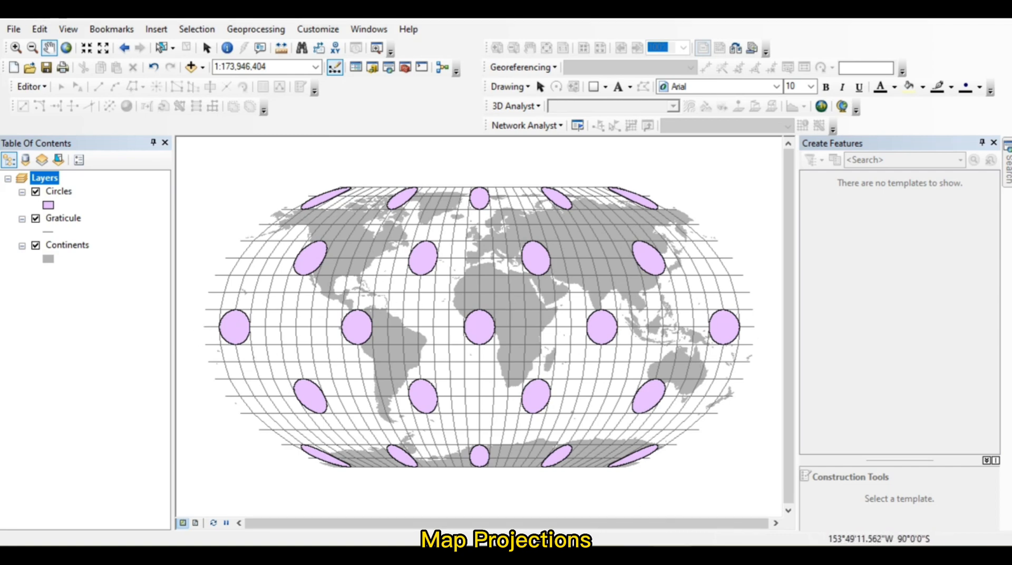
Switch to the exercise PDF, read on to the Bonne projection section and highlight the coordinate system path to Bonne
key("alt+Tab")
scroll(502, 277, "down", 8)
scroll(511, 287, "down", 6)
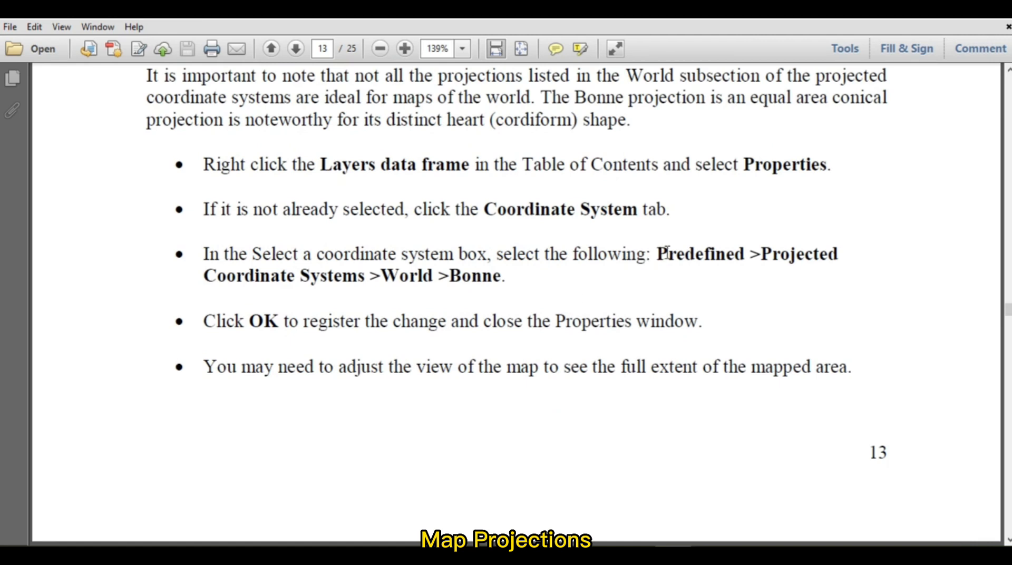
left_click_drag(662, 253, 509, 283)
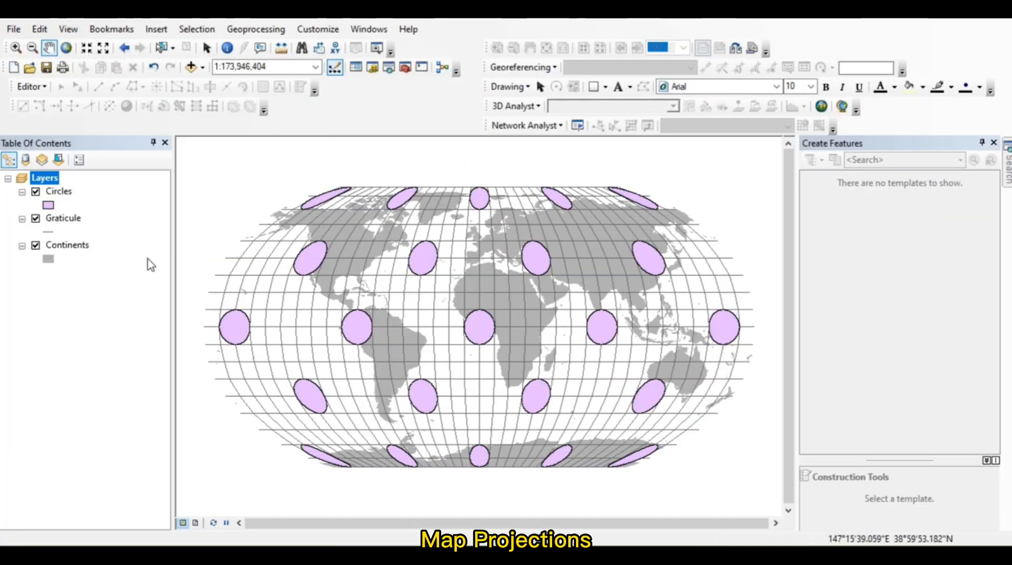
In ArcMap, set the Layers data frame's coordinate system to the projected World system Bonne (world) and show the map at full extent
right_click(42, 178)
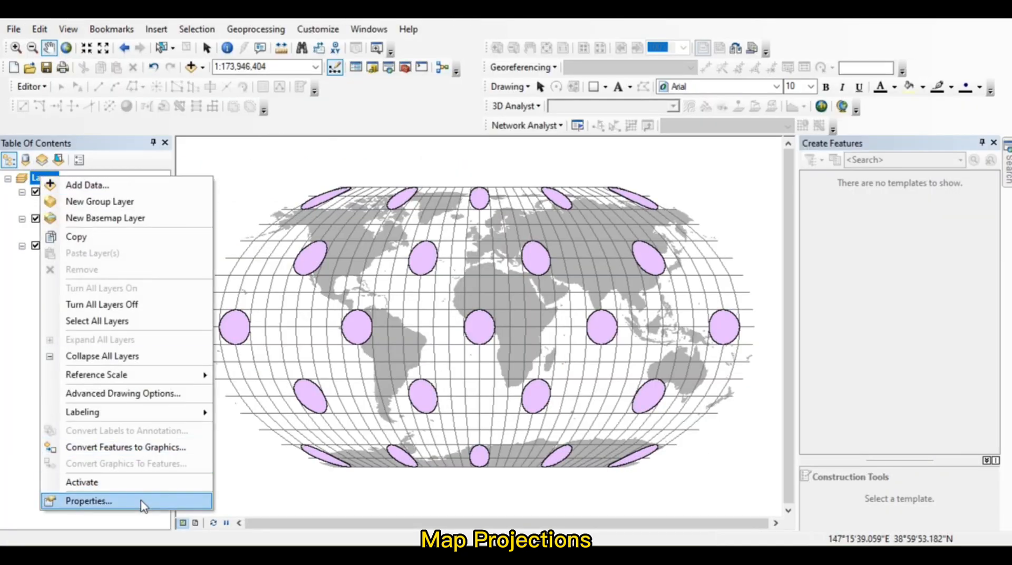
left_click(141, 501)
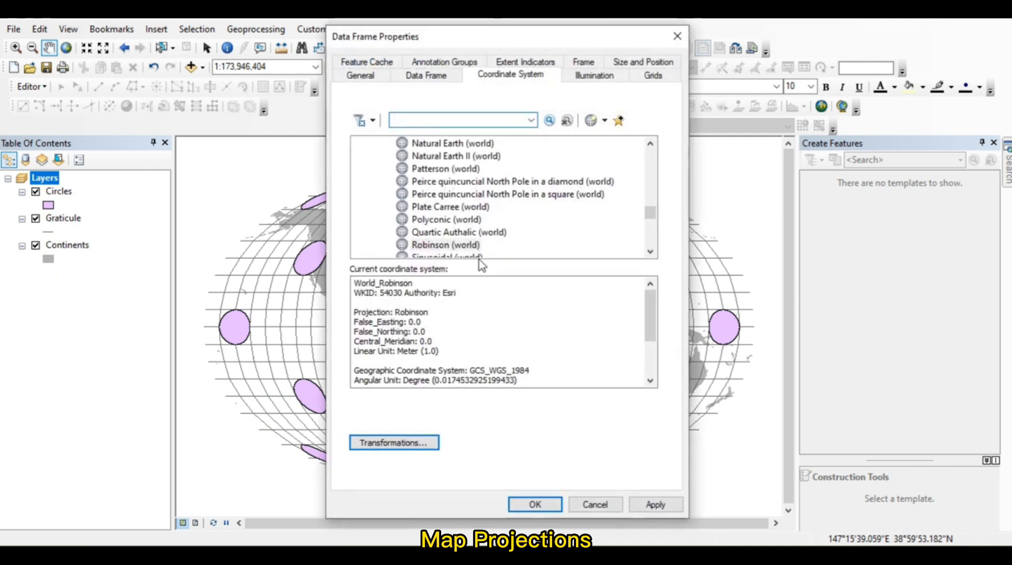
left_click_drag(650, 216, 654, 183)
left_click(422, 169)
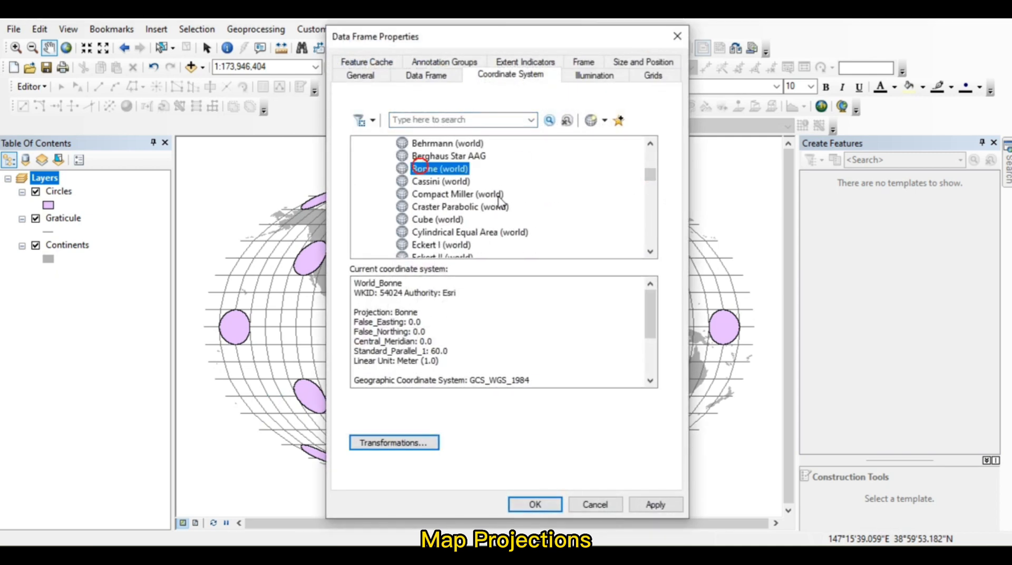
left_click(534, 503)
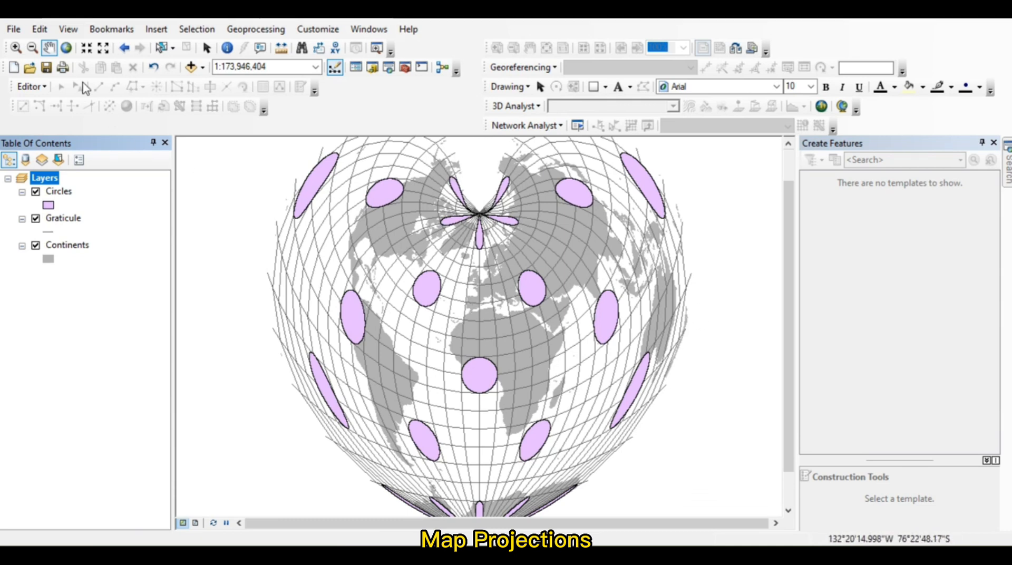
left_click(66, 47)
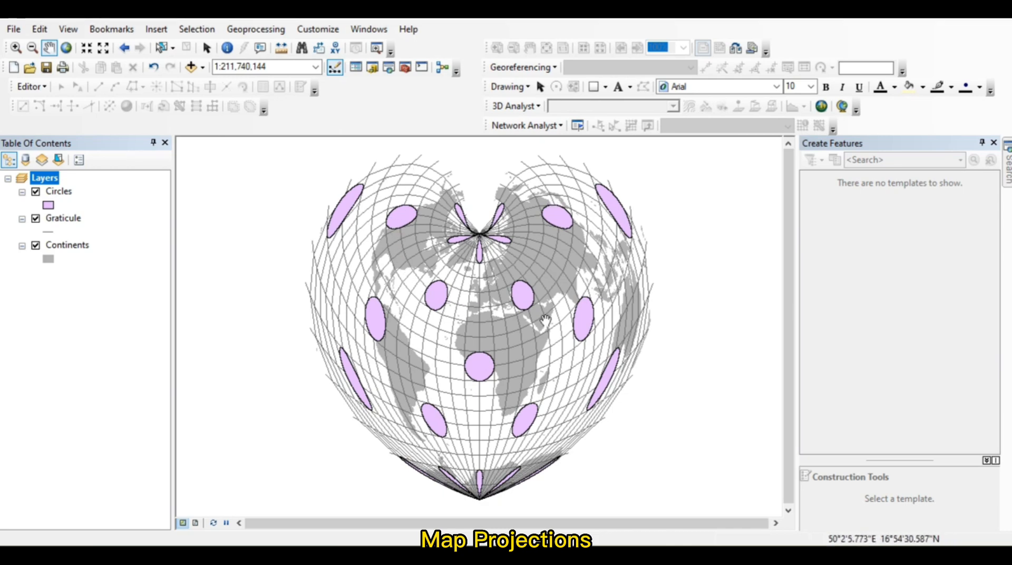
Read the exercise PDF on to the Orthographic projection section and highlight the path to Vertical Perspective
left_click(672, 548)
scroll(573, 345, "down", 3)
scroll(575, 351, "down", 10)
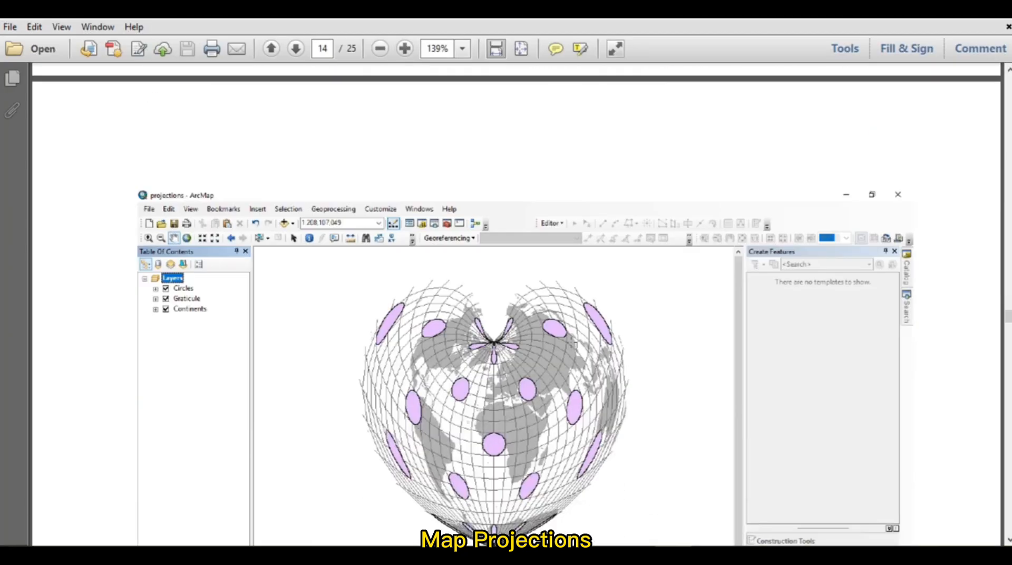
scroll(574, 336, "up", 3)
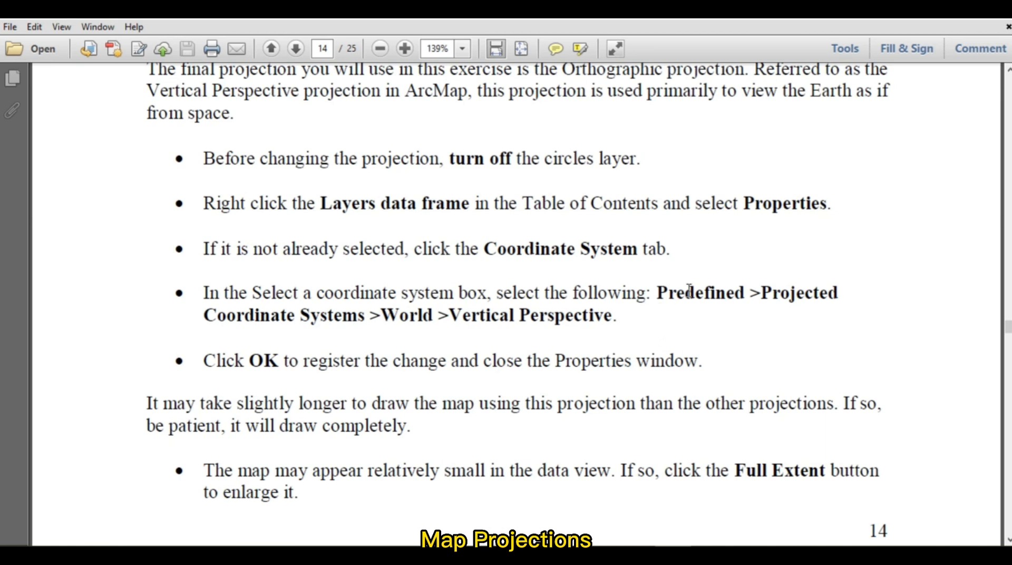
left_click_drag(656, 292, 626, 330)
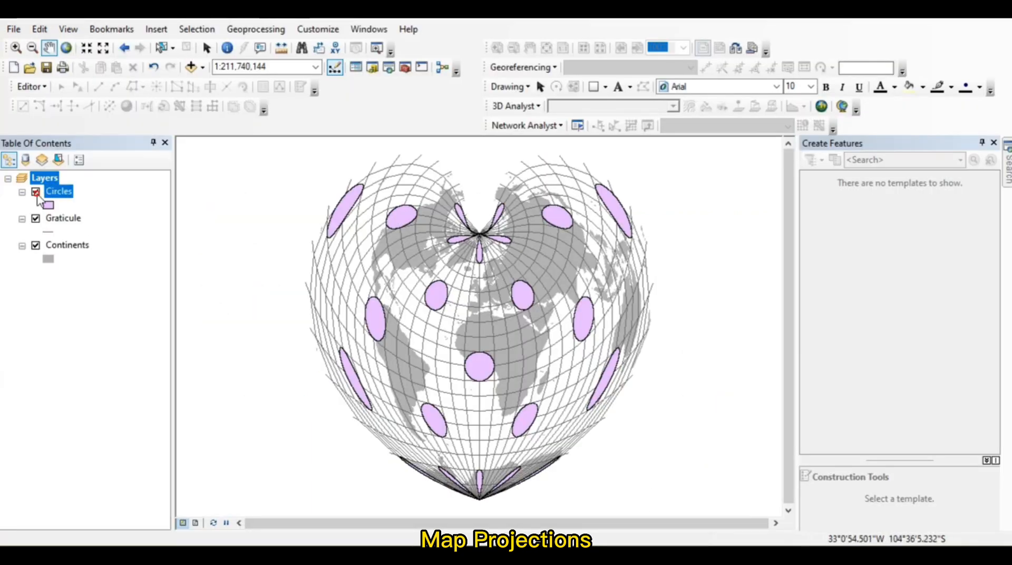
In ArcMap, turn off the Circles layer and set the Layers data frame to the projected Vertical Perspective (world) system, shown at full extent
left_click(35, 192)
right_click(41, 181)
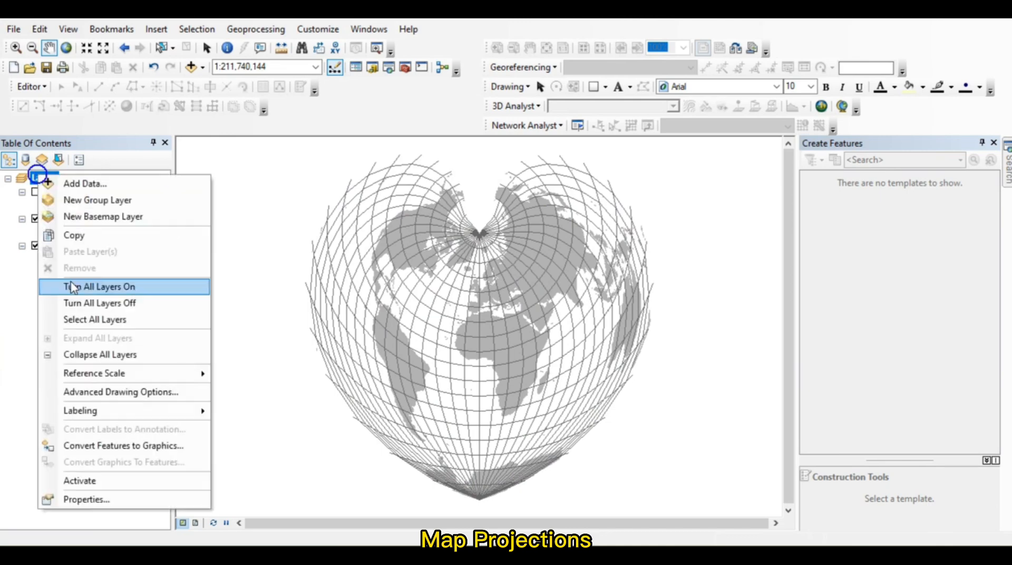
left_click(73, 494)
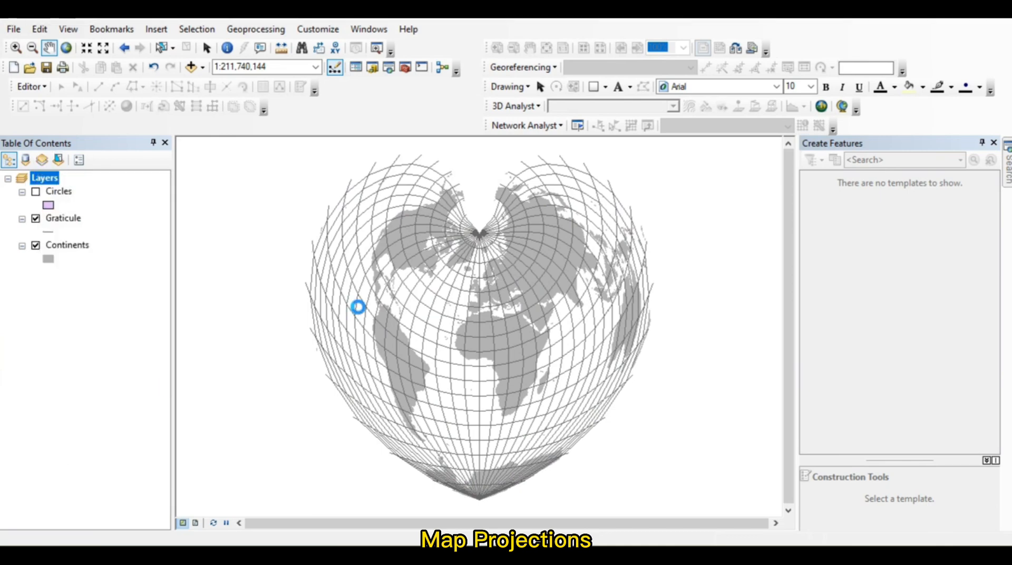
left_click_drag(652, 177, 652, 228)
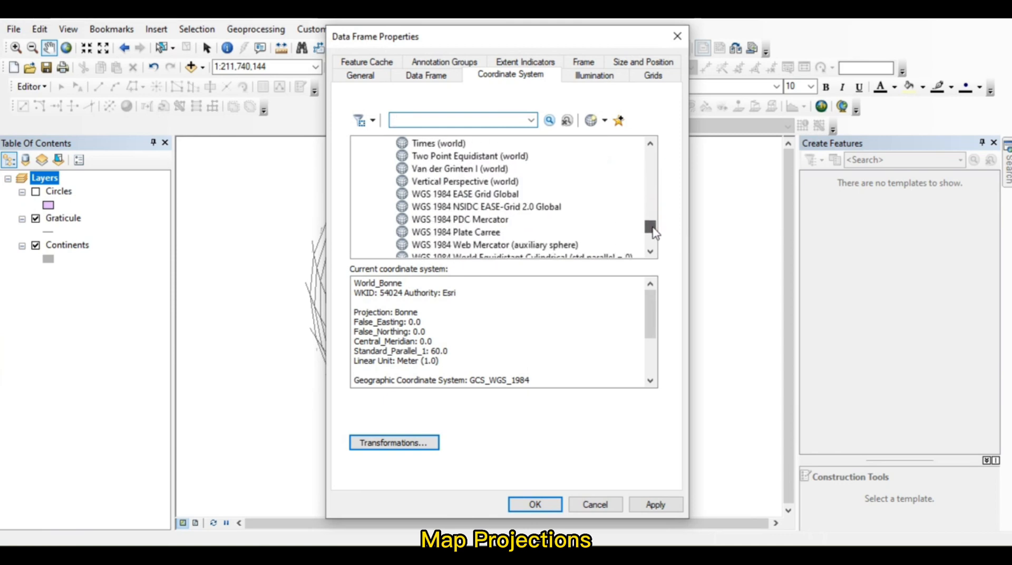
left_click(434, 185)
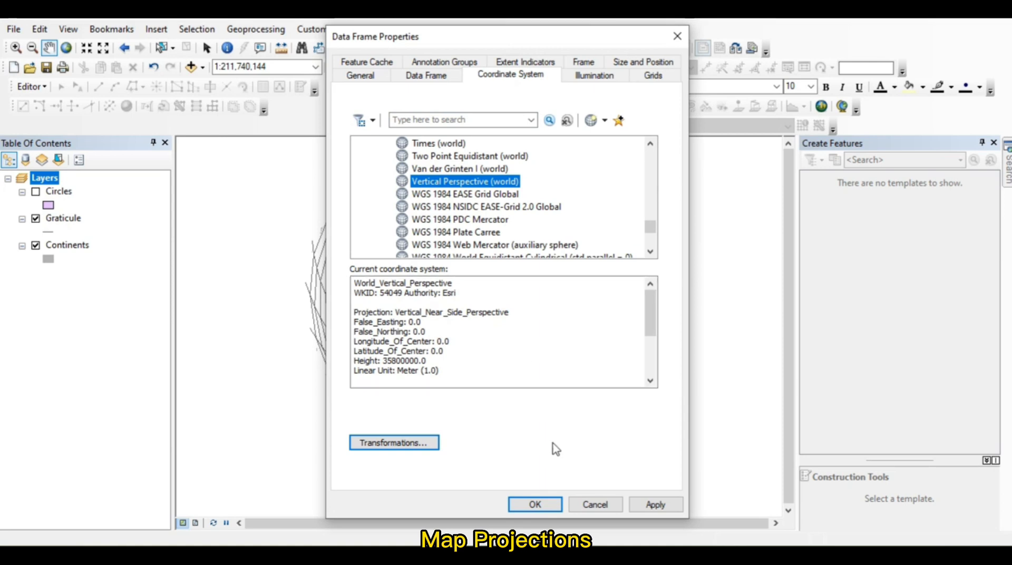
left_click(542, 504)
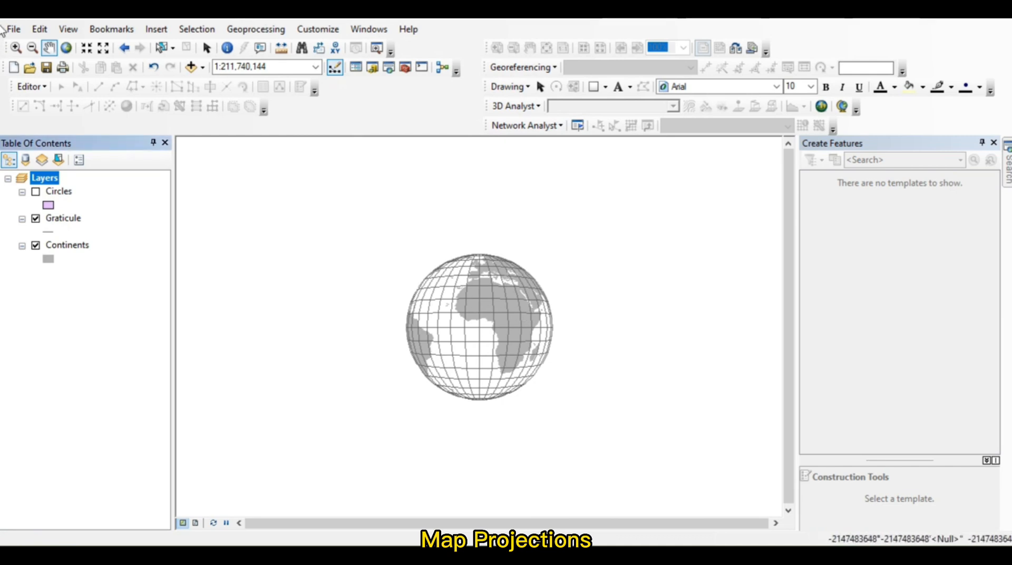
left_click(66, 48)
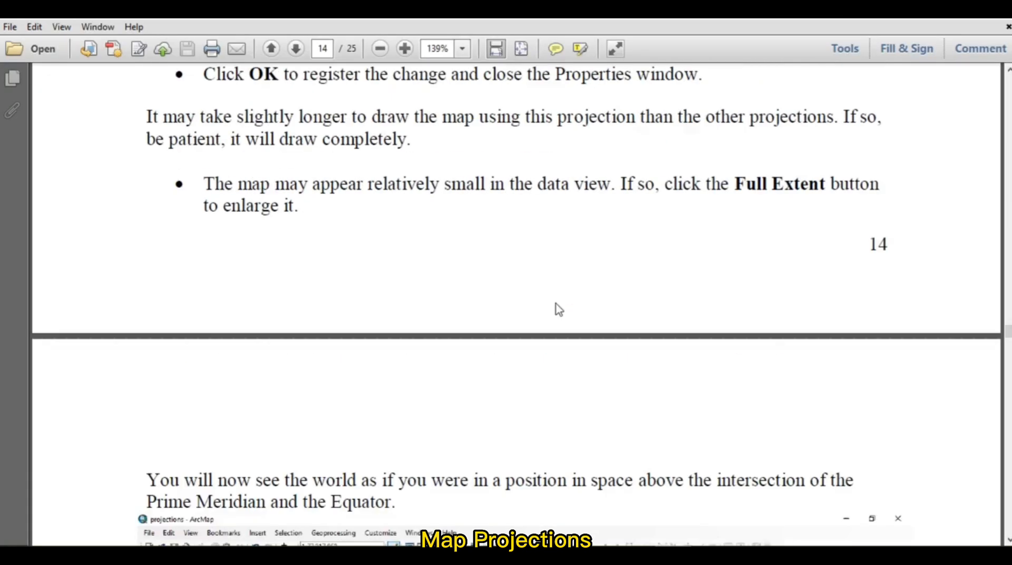
Read the exercise PDF on to the instructions for changing the Vertical Perspective projection's centre longitude and latitude
scroll(559, 309, "down", 20)
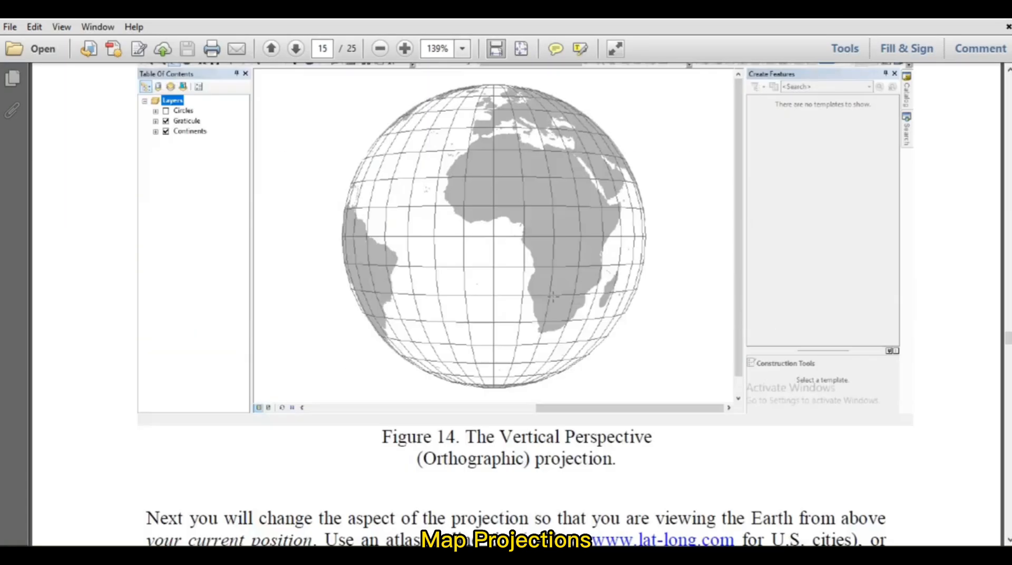
scroll(572, 301, "down", 1)
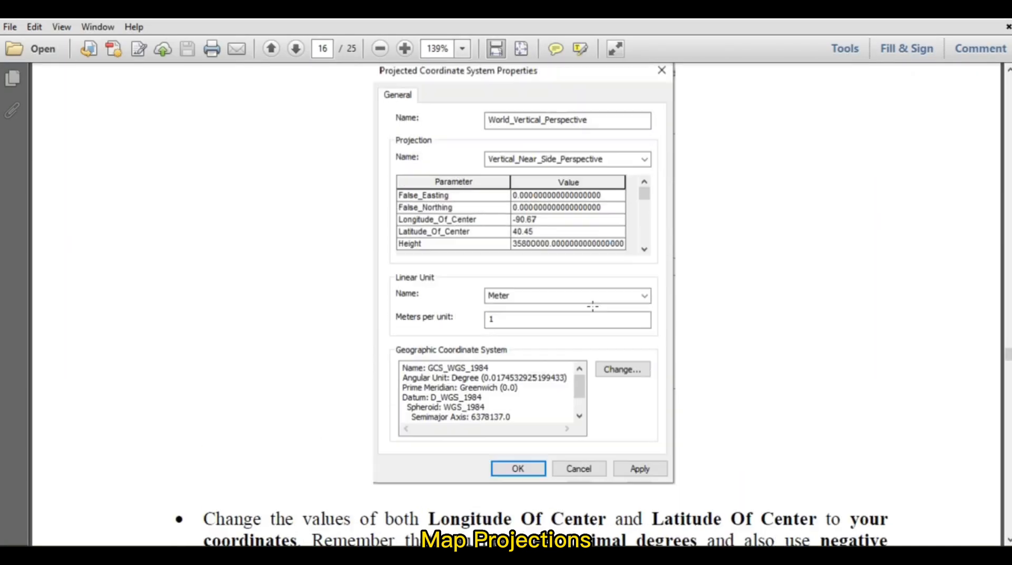
scroll(592, 301, "up", 1)
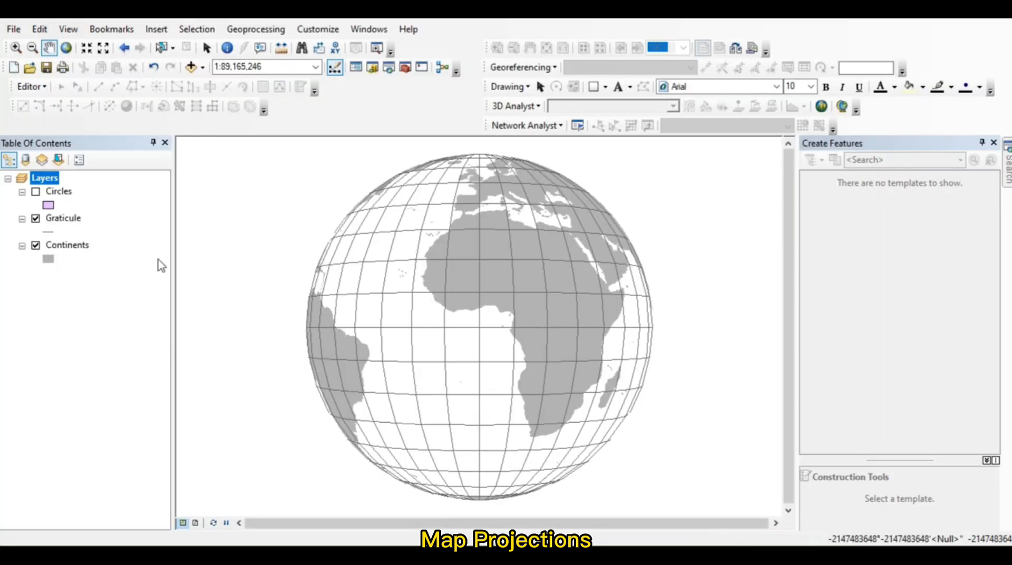
In ArcMap, copy and modify the data frame's Vertical Perspective (world) system, setting its Longitude_Of_Center to -90.67
right_click(43, 179)
left_click(113, 501)
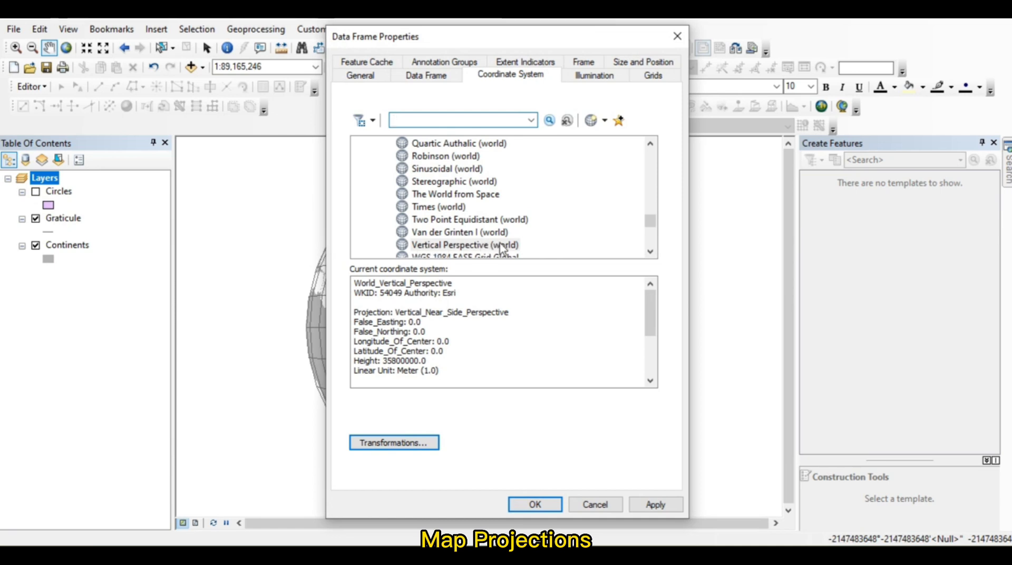
right_click(466, 249)
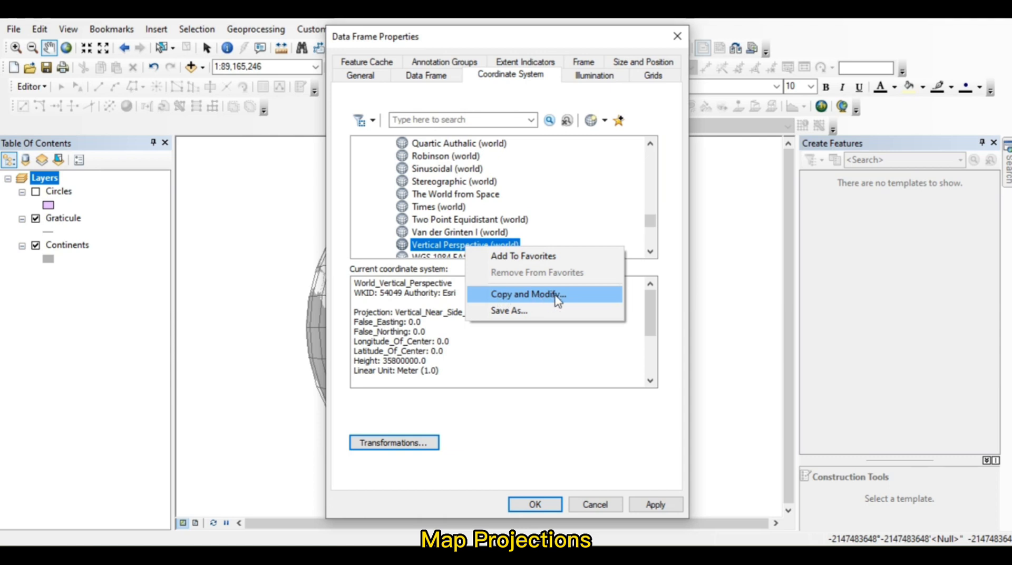
left_click(517, 302)
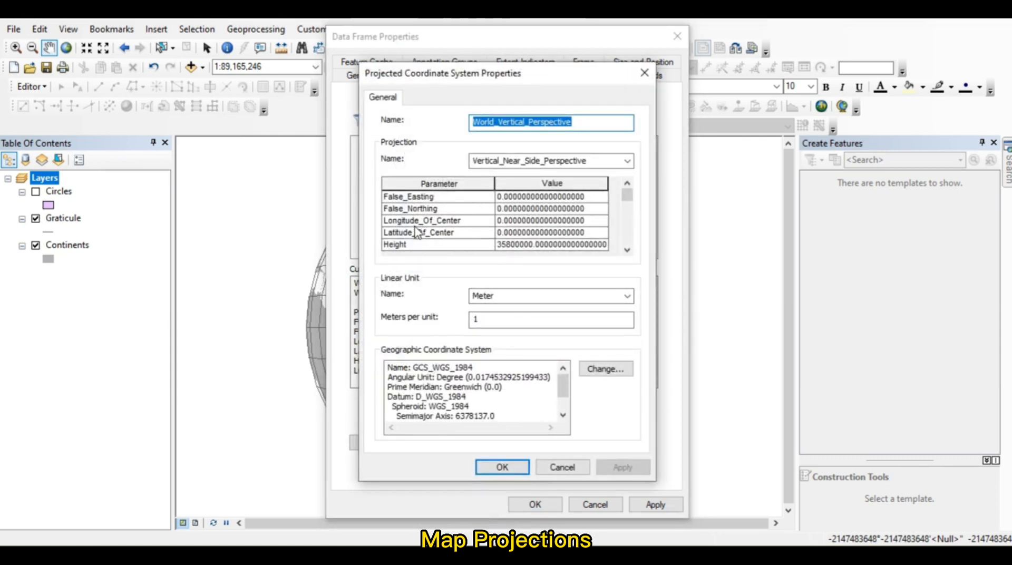
left_click(590, 220)
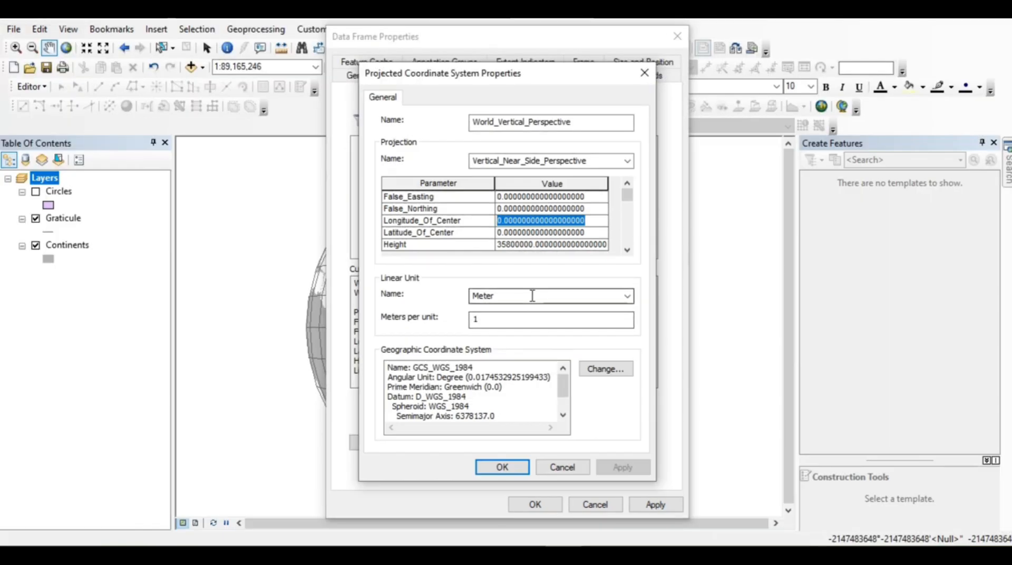
type("-9")
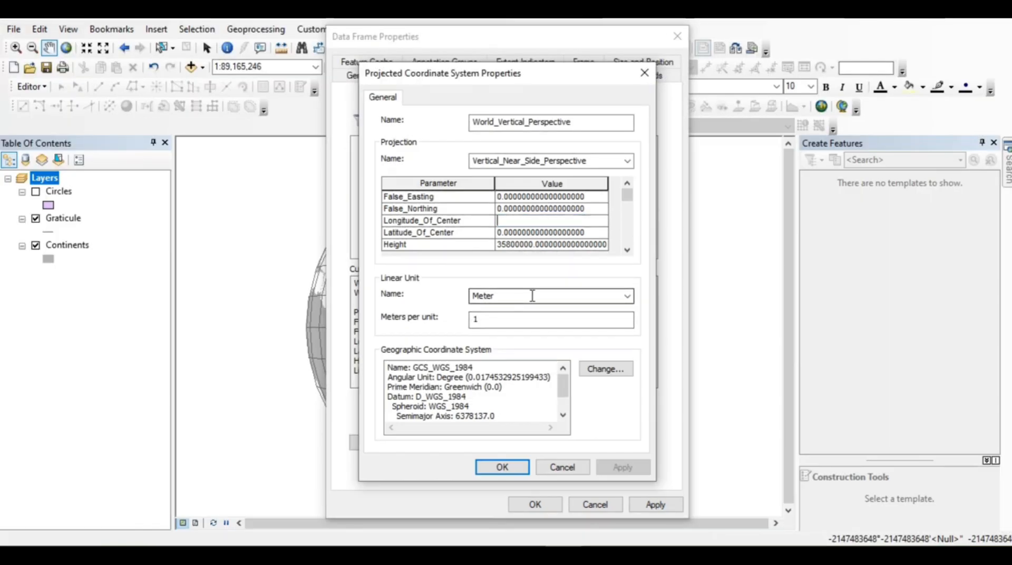
type("0.67")
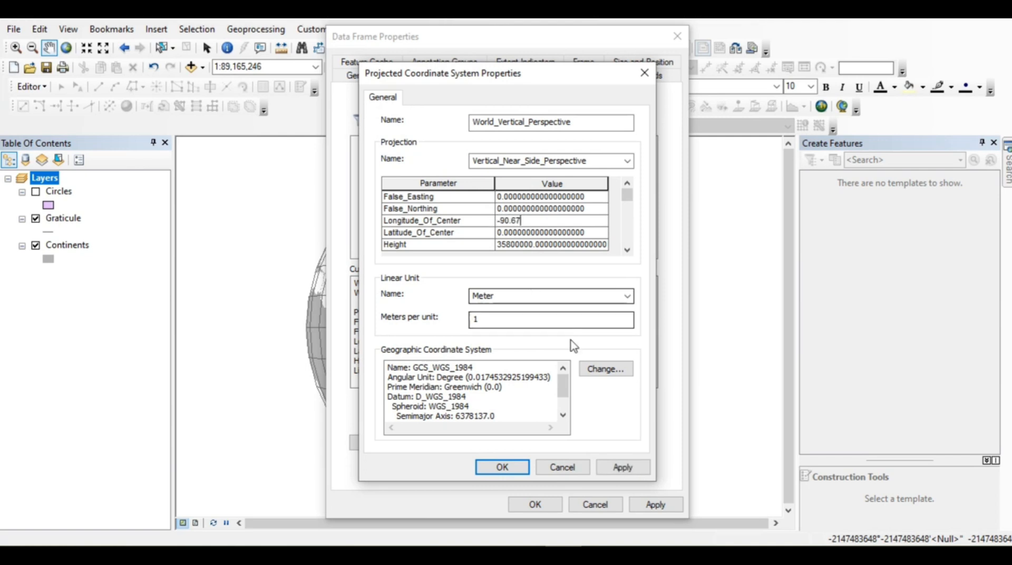
Set the modified system's Latitude_Of_Center to 40.45 and apply the projection to the data frame
left_click(635, 554)
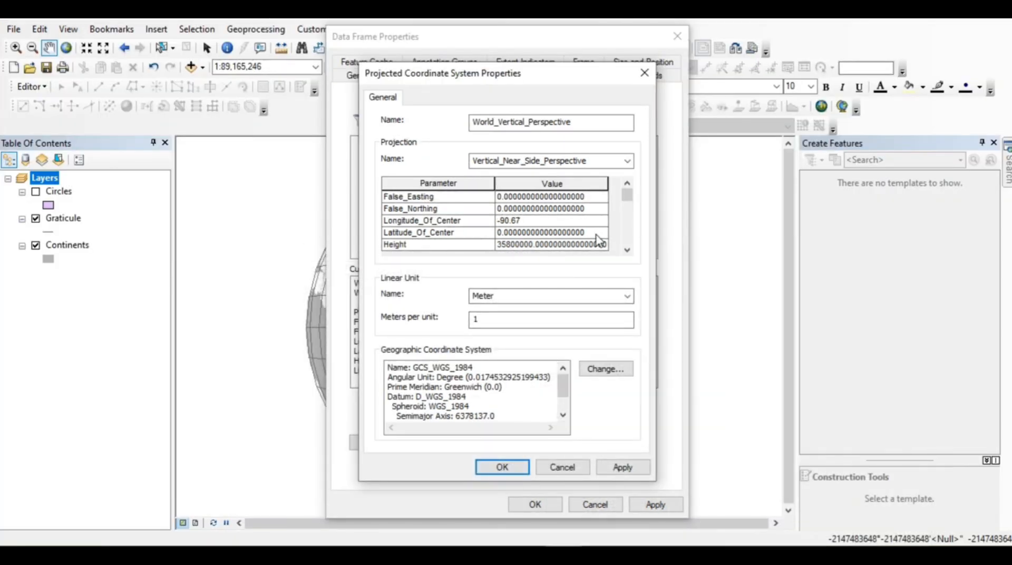
left_click(596, 235)
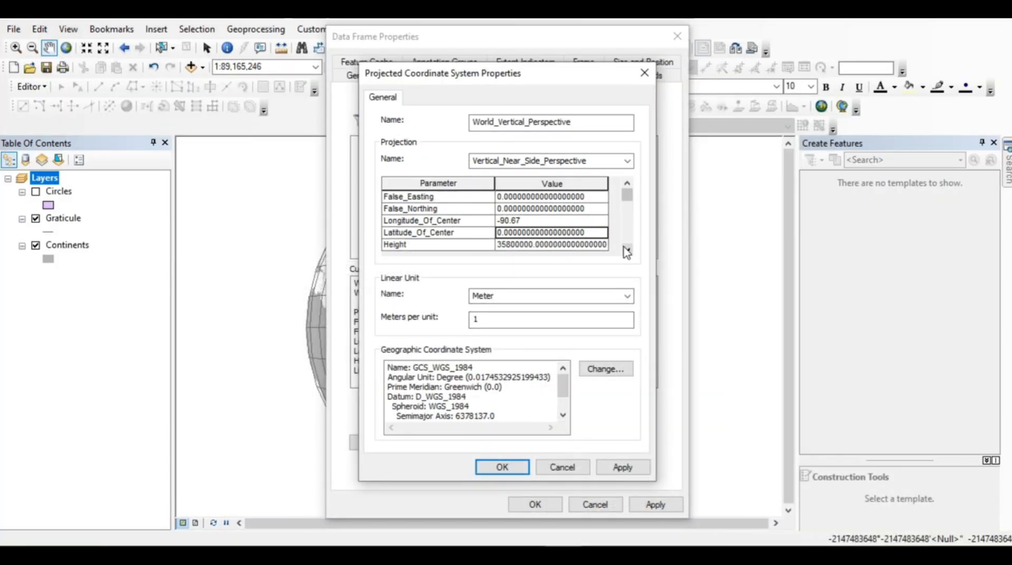
left_click(586, 232)
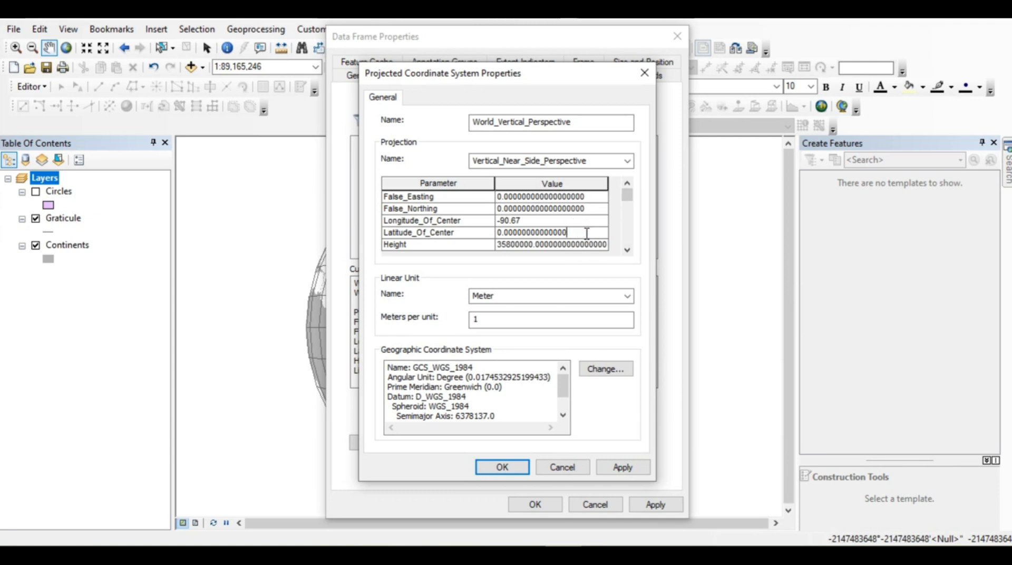
key("BackSpace")
key("BackSpace")
key("BackSpace")
key("BackSpace")
key("BackSpace")
key("BackSpace")
key("BackSpace")
key("BackSpace")
key("BackSpace")
key("BackSpace")
key("BackSpace")
key("BackSpace")
key("BackSpace")
key("BackSpace")
key("BackSpace")
key("BackSpace")
key("BackSpace")
key("BackSpace")
key("BackSpace")
type("40.45")
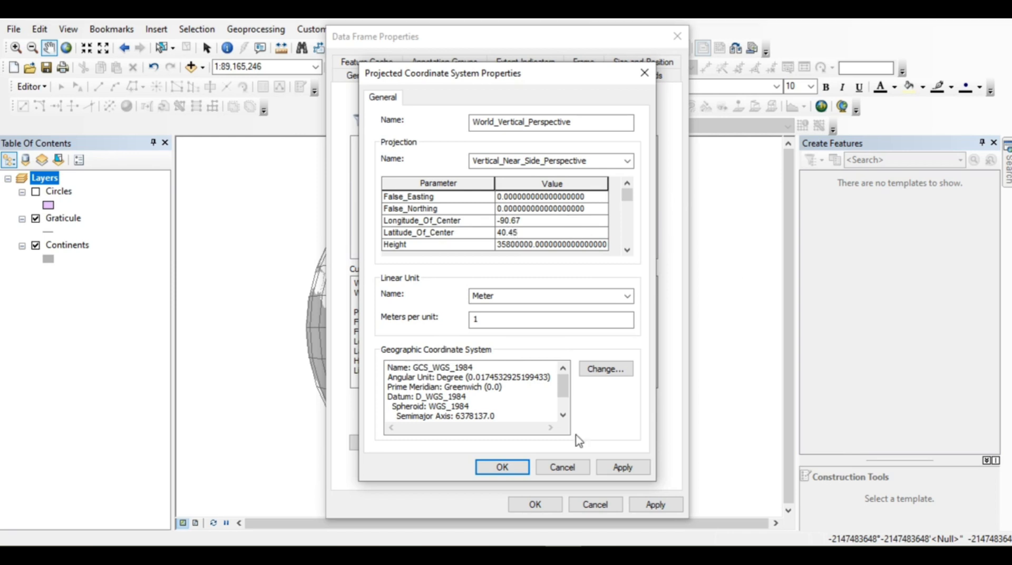
left_click(518, 469)
left_click(528, 499)
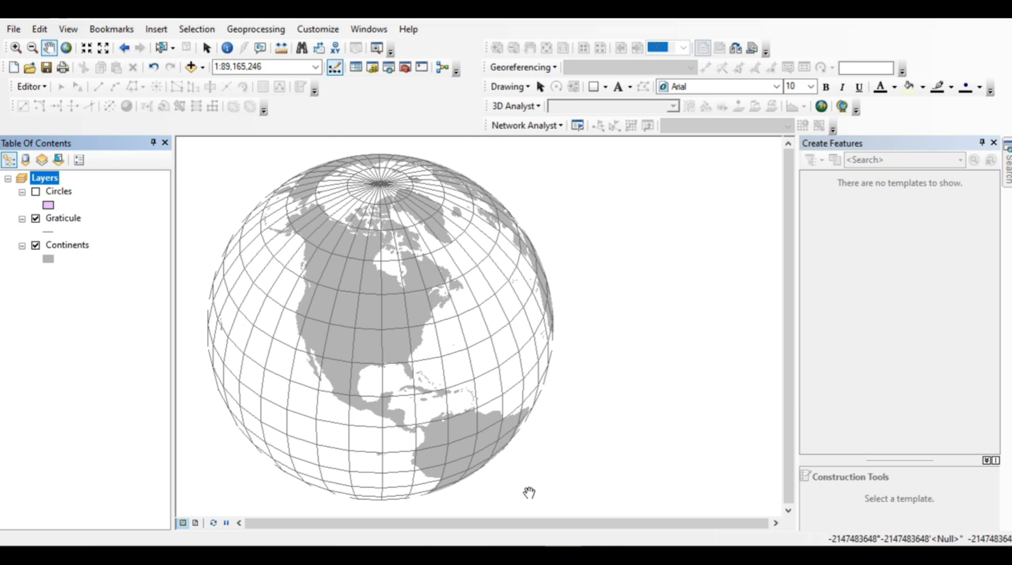
left_click_drag(396, 351, 470, 351)
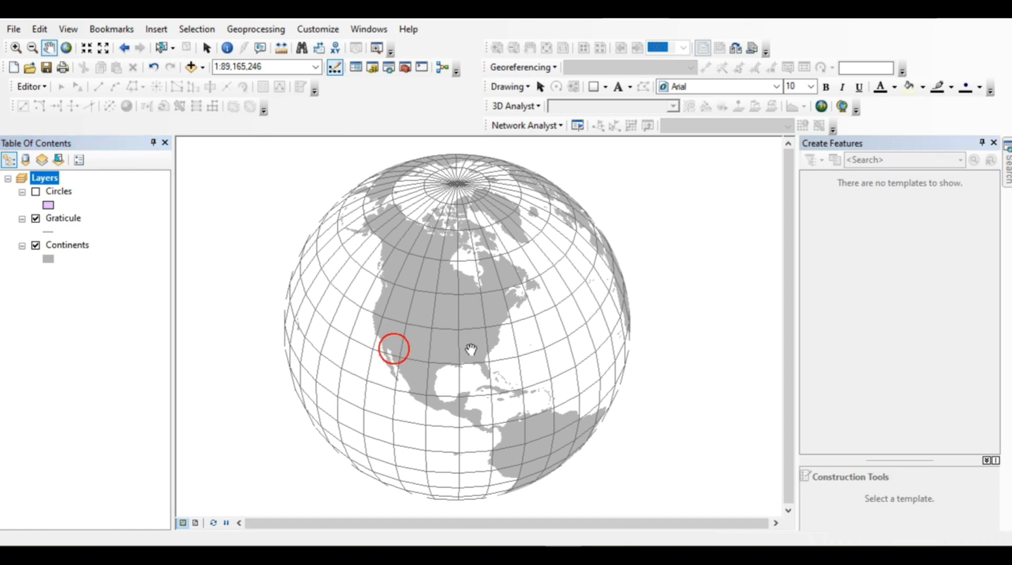